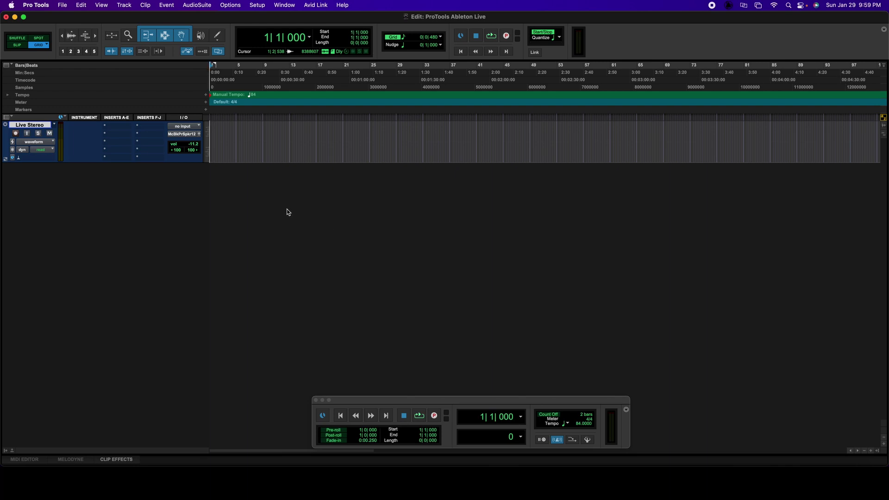
In I/O Setup's Aux I/O, enable Pro Tools Audio Bridge 2-A as an input renamed 'Live Stereo'.
left_click(255, 7)
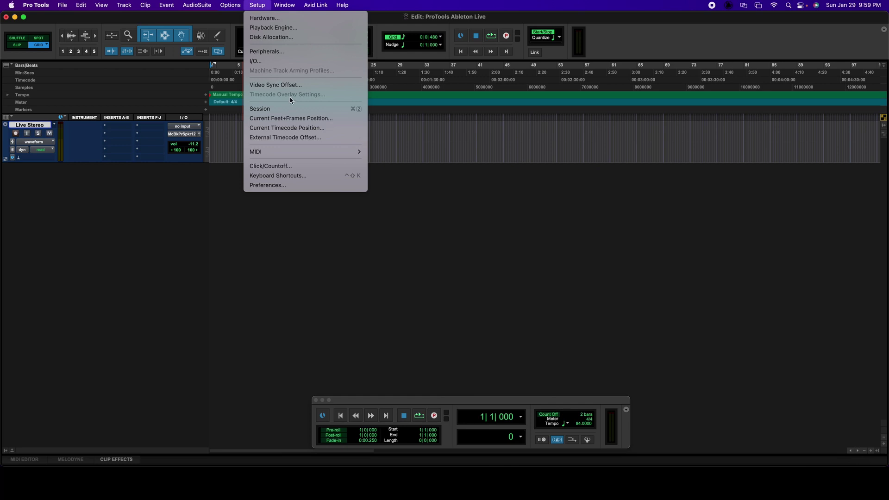
left_click(283, 66)
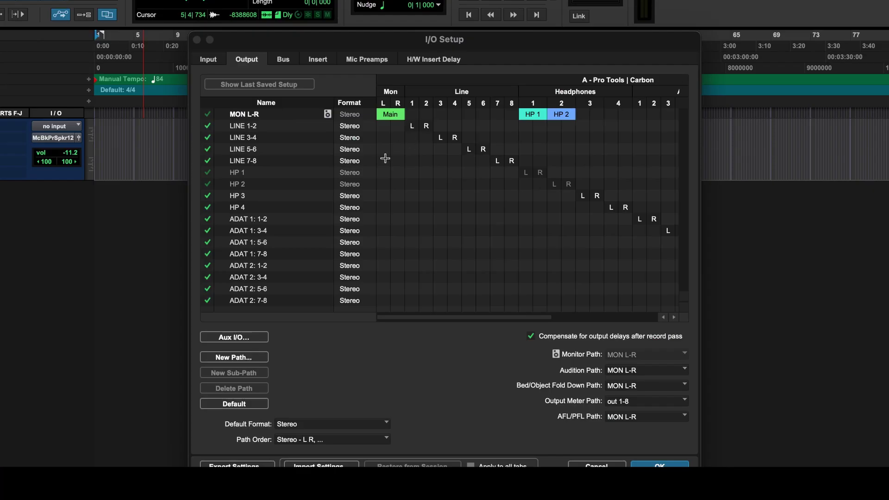
left_click(216, 57)
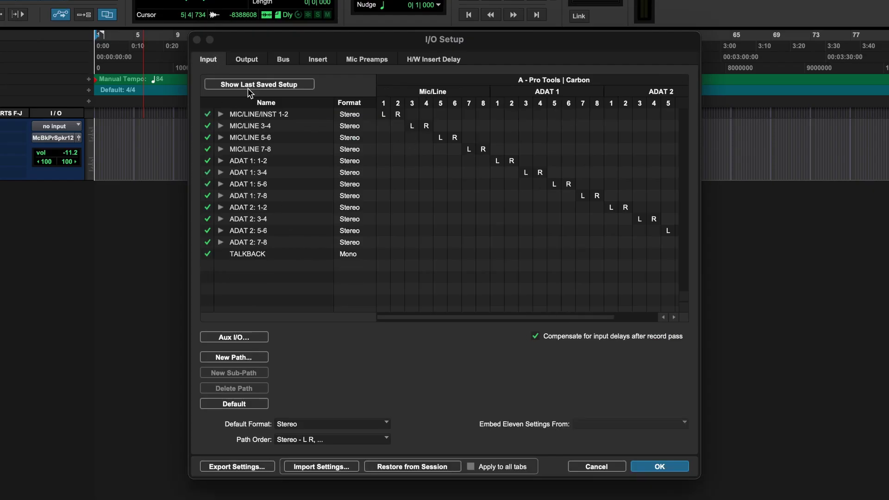
left_click(235, 337)
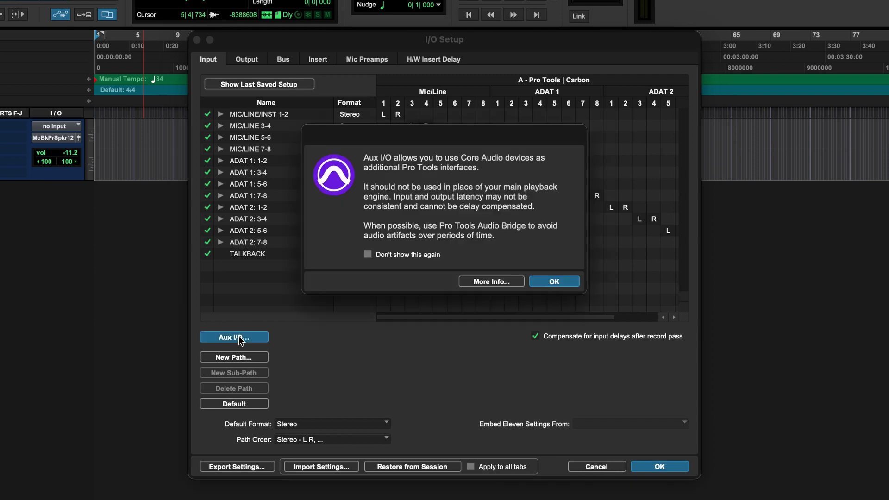
left_click(555, 281)
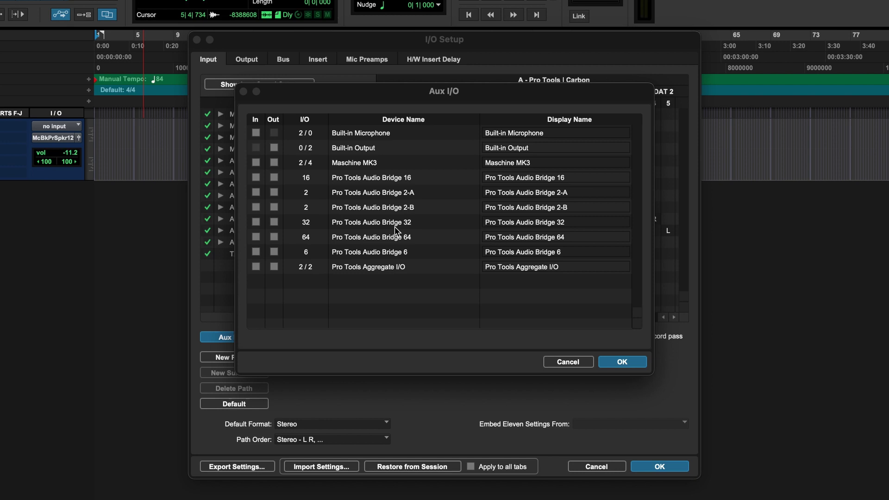
left_click(256, 191)
left_click(524, 195)
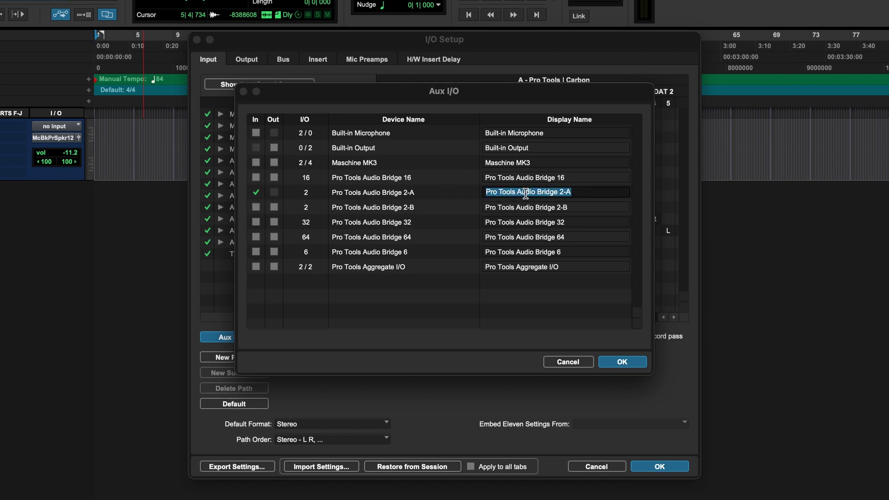
type("Live Ste")
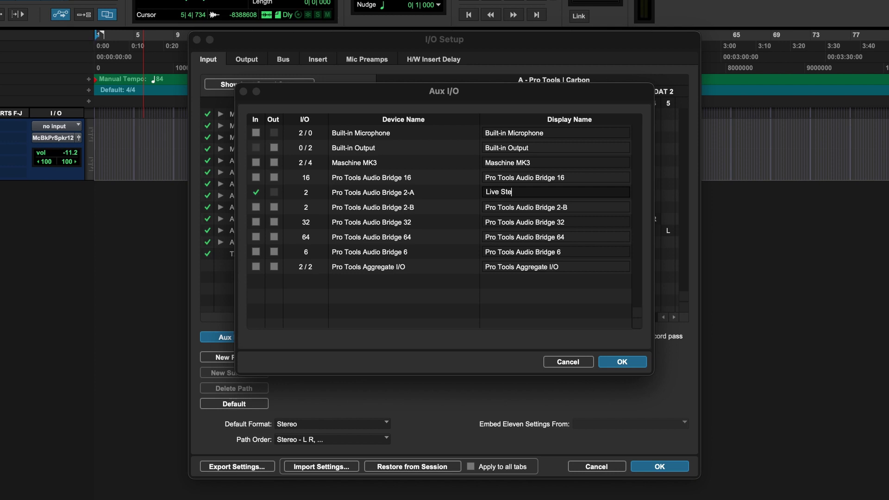
type("reo")
left_click(621, 361)
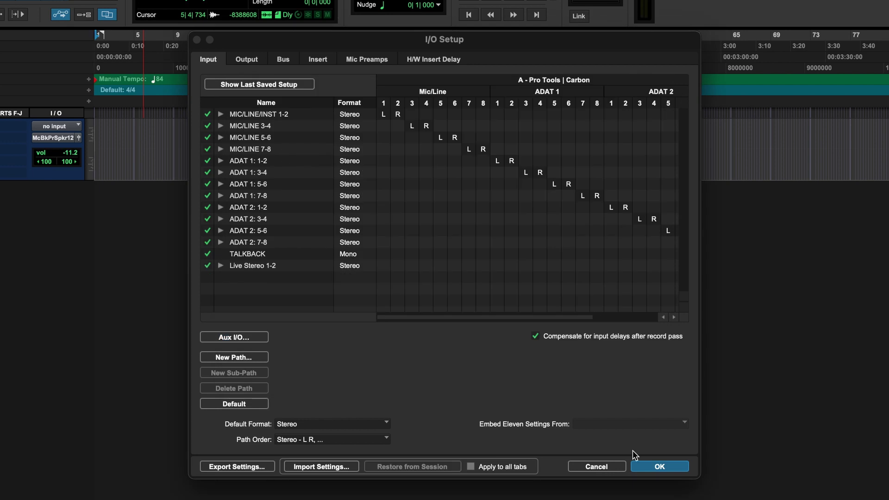
Close I/O Setup and set the track's input to Live Stereo 1-2.
left_click(668, 465)
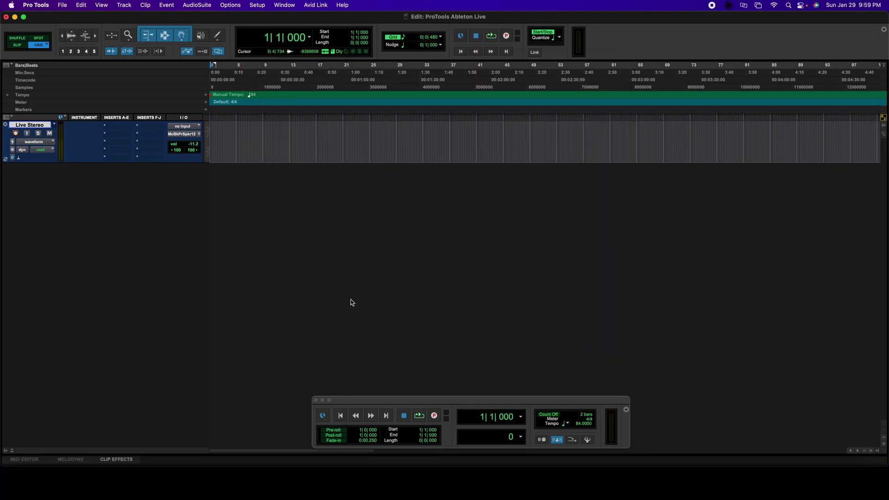
left_click(188, 128)
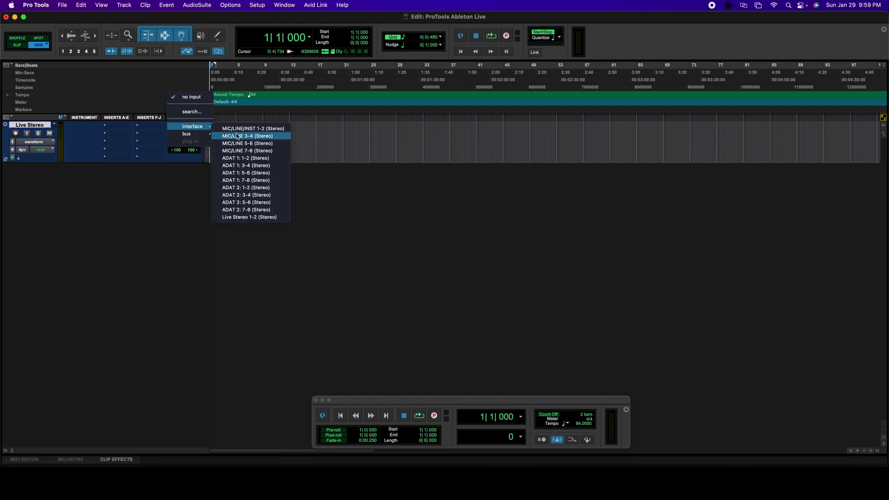
left_click(245, 218)
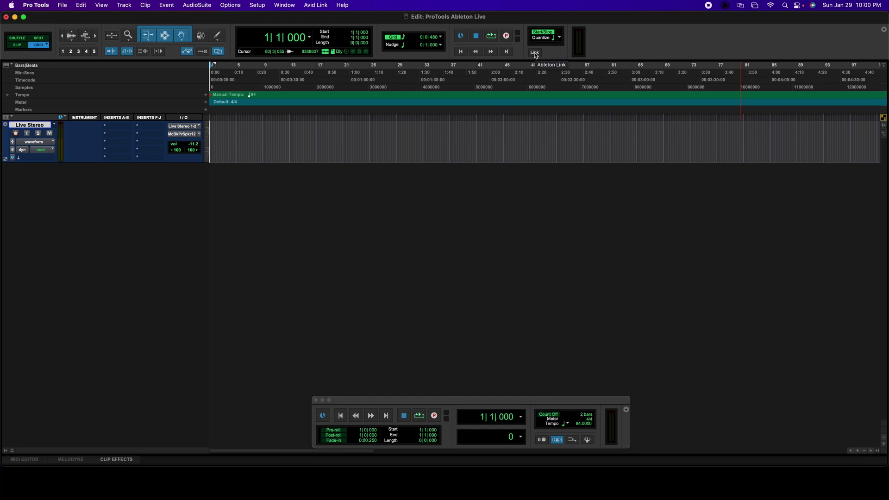
Show the Ableton Link section in the Edit window toolbar.
left_click(884, 29)
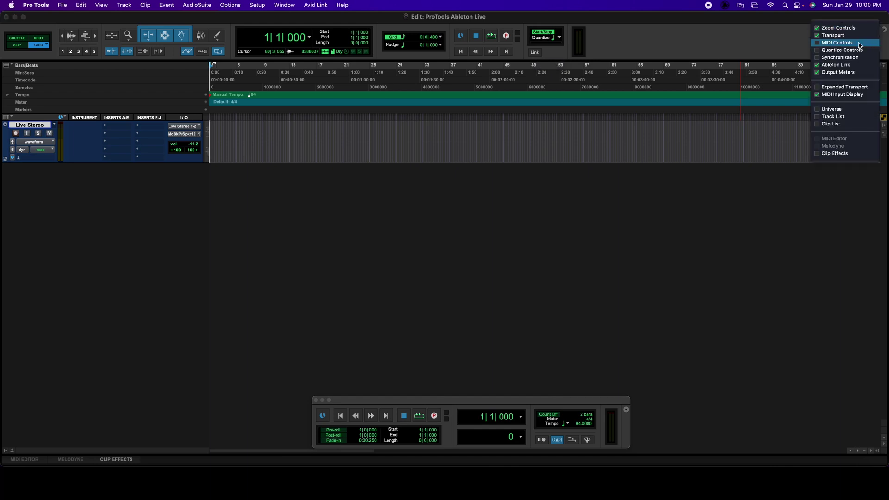
left_click(884, 31)
left_click(883, 30)
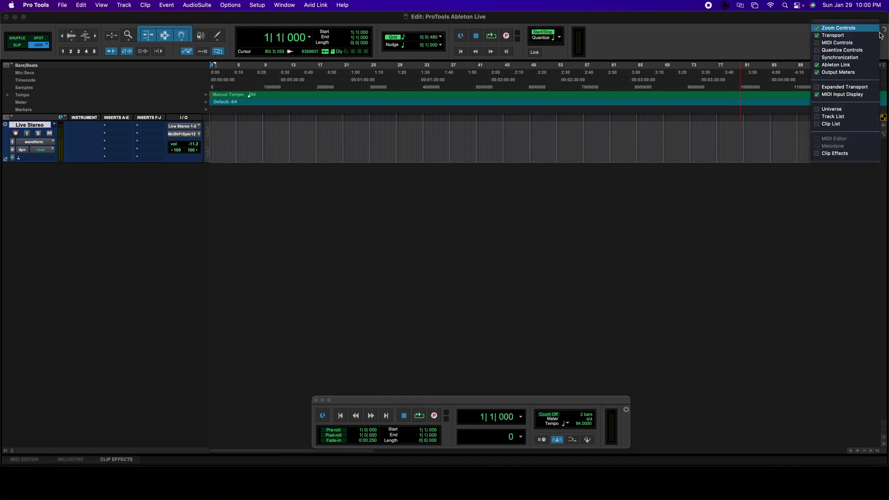
left_click(818, 65)
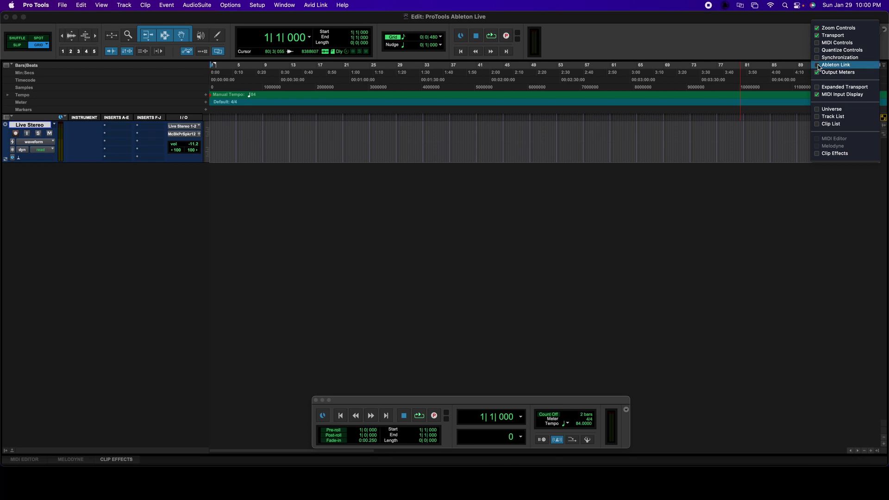
left_click(817, 65)
left_click(662, 56)
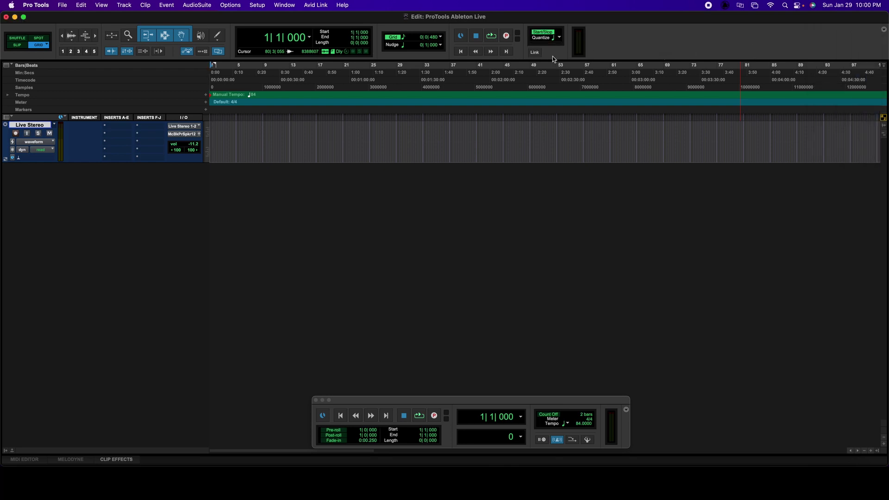
Turn on Ableton Link sync with Start/Stop Quantize enabled.
left_click(535, 54)
left_click(545, 32)
left_click(559, 38)
left_click(672, 48)
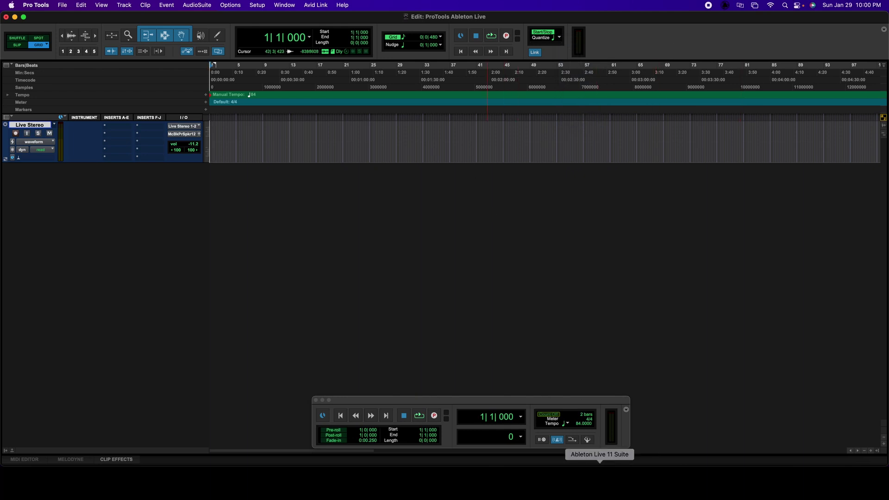
Launch Ableton Live 11 Suite with the sample Protools set, checking Arrangement then Session view.
left_click(600, 481)
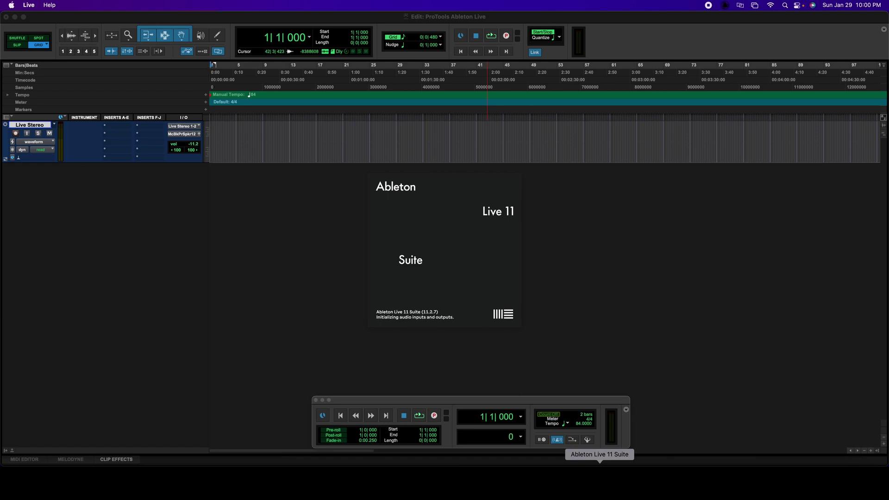
key("Tab")
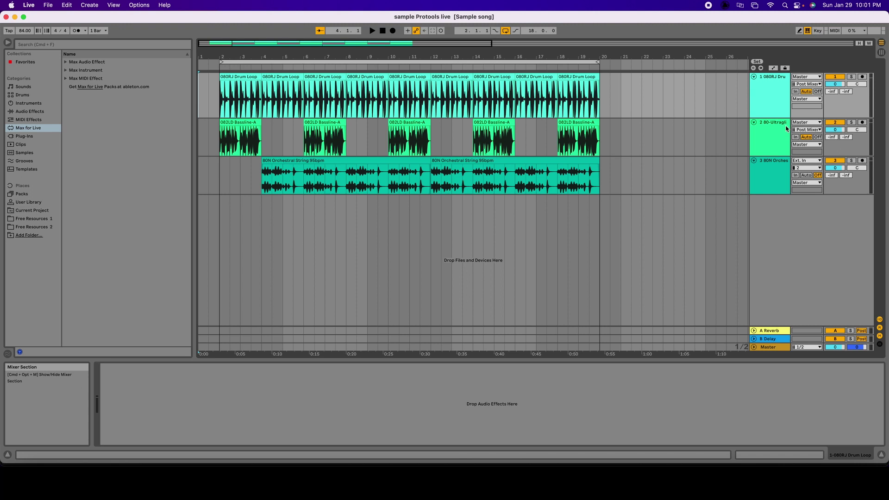
key("Tab")
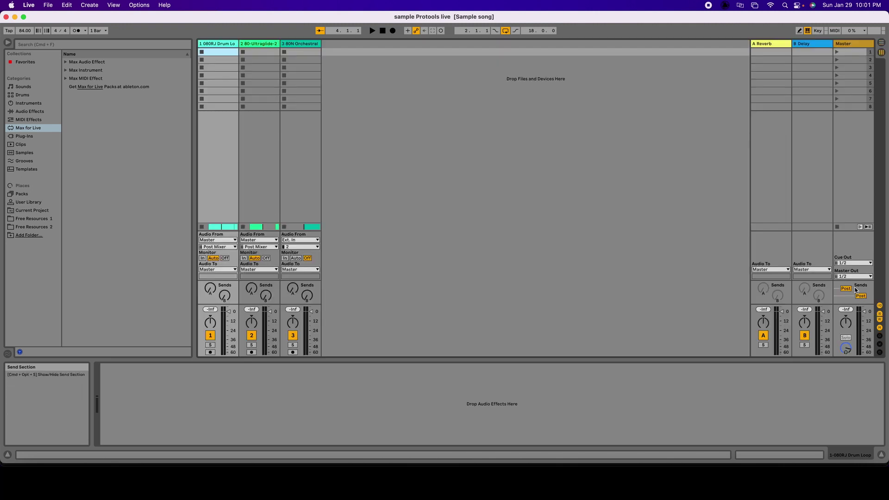
left_click(385, 213)
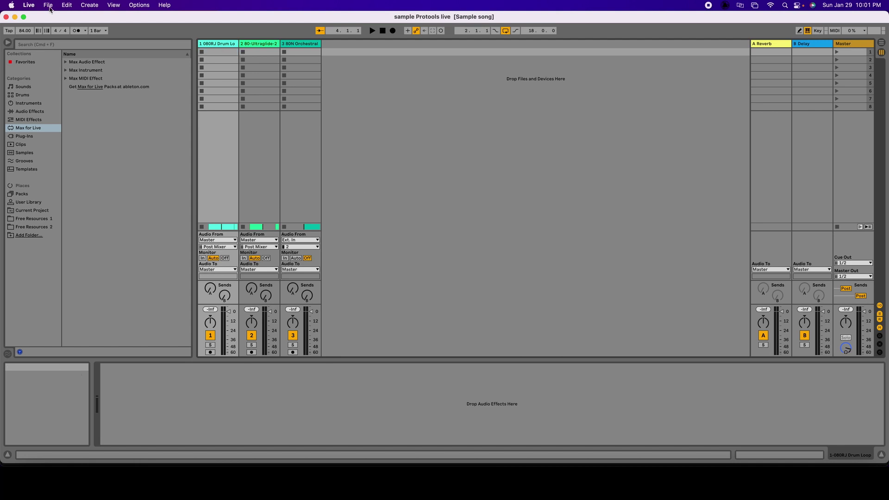
In Live's Preferences, set the audio output device to Pro Tools Audio Bridge 2-A and review Link settings.
left_click(29, 5)
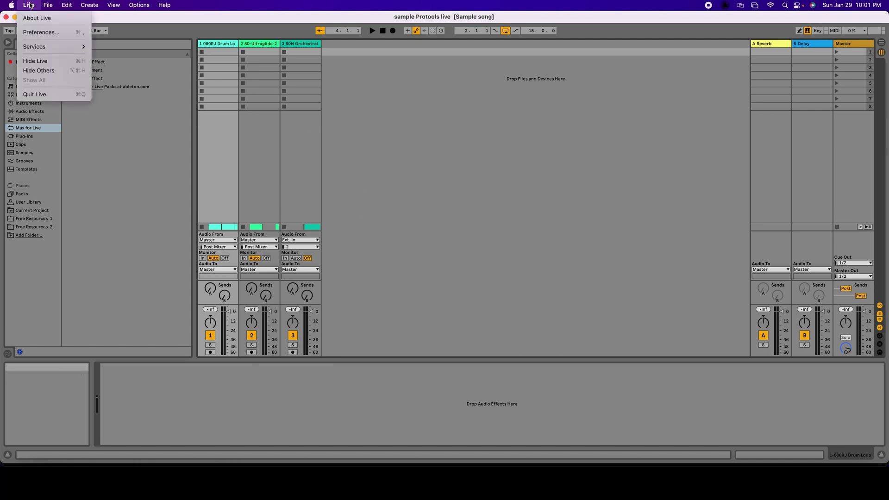
left_click(47, 33)
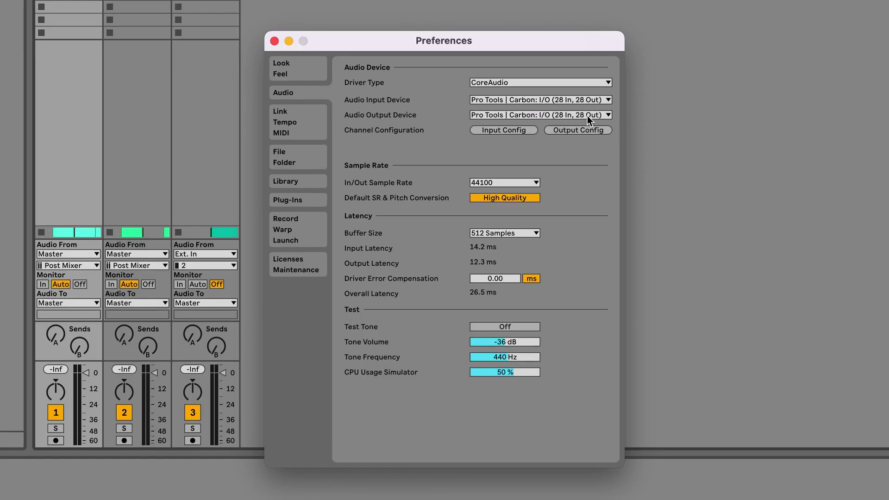
left_click(574, 114)
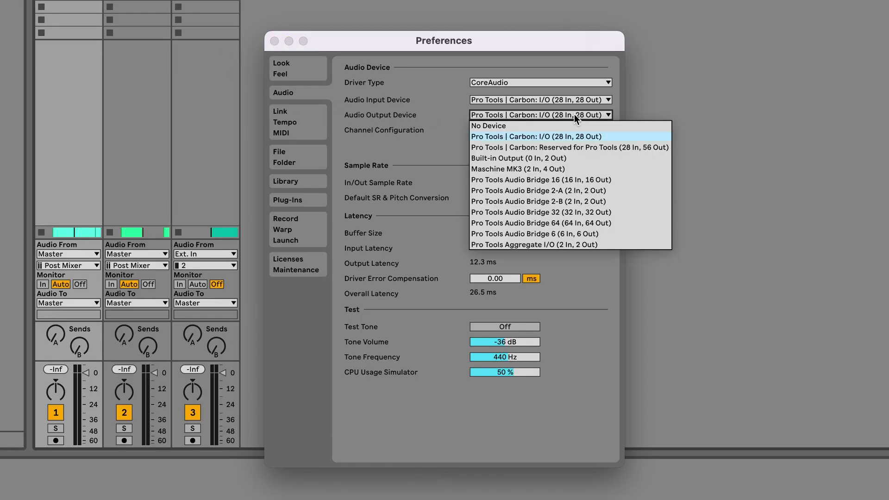
left_click(589, 190)
left_click(590, 131)
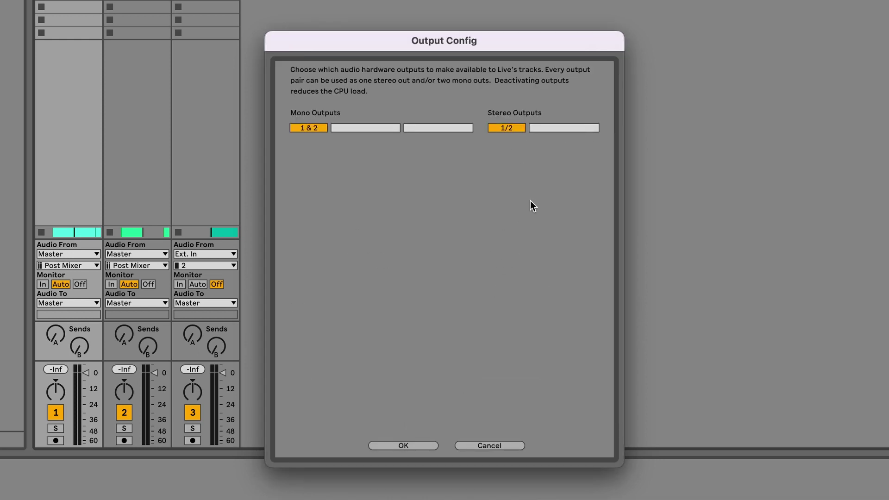
left_click(412, 444)
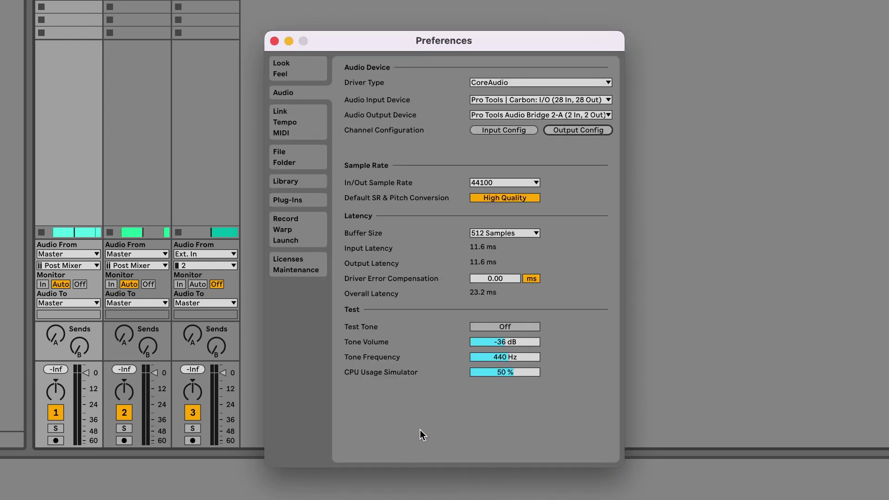
left_click(298, 124)
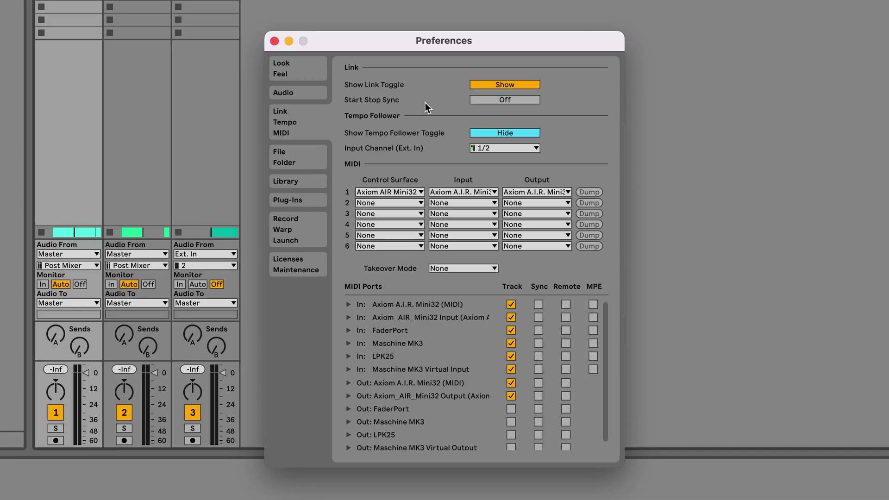
left_click(274, 41)
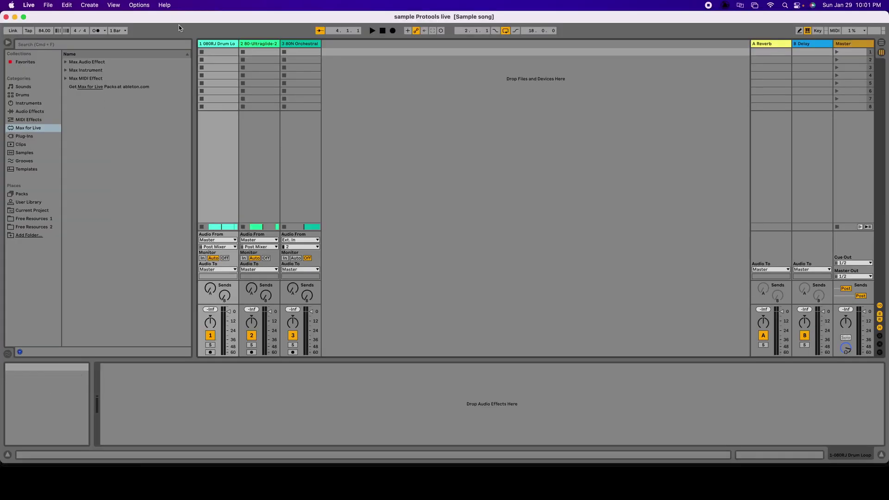
Enable Link in Live's control bar, check Pro Tools, then bring Live back to the front.
left_click(13, 32)
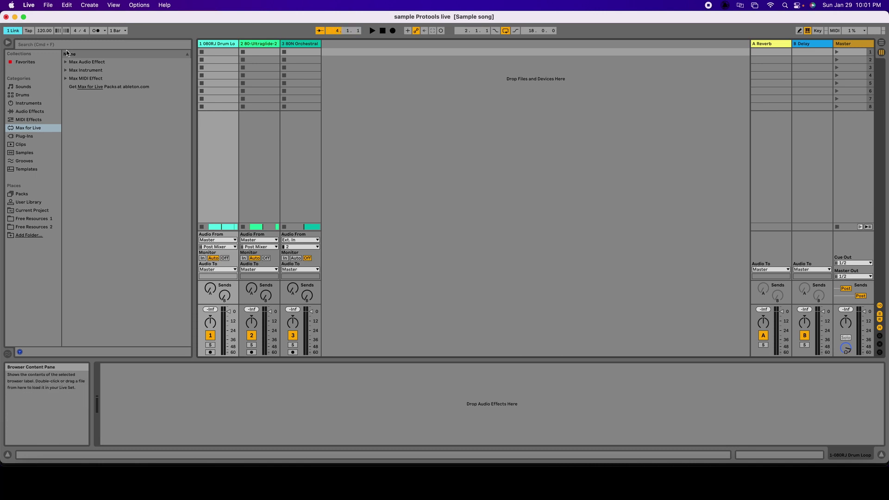
key("super+Tab")
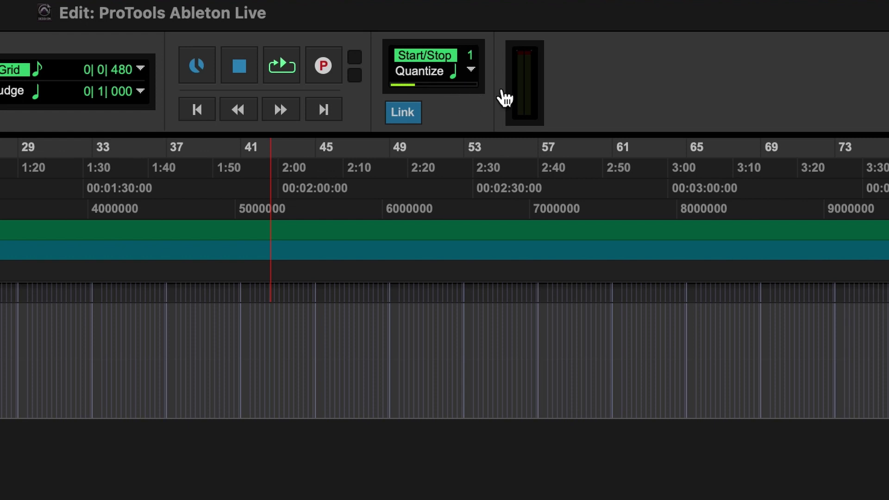
key("super+Tab")
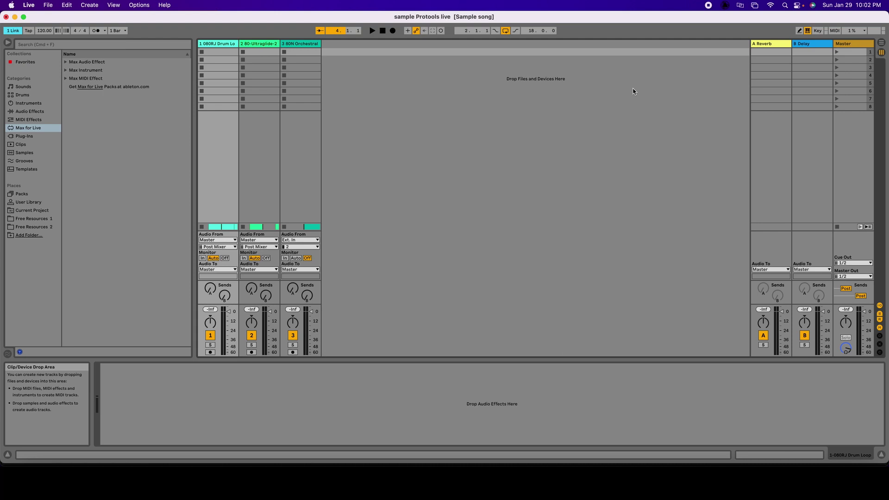
Set the Audio To output of tracks 1, 2 and 3 to Ext. Out 1/2.
key("Tab")
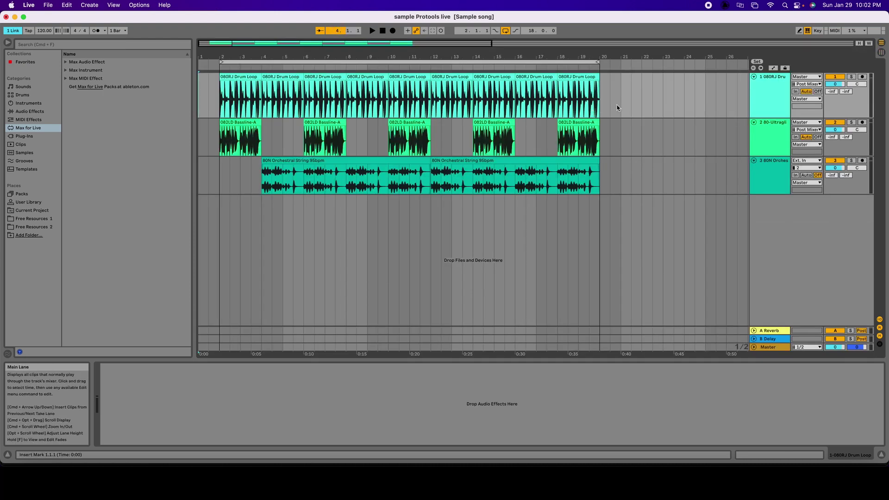
key("Tab")
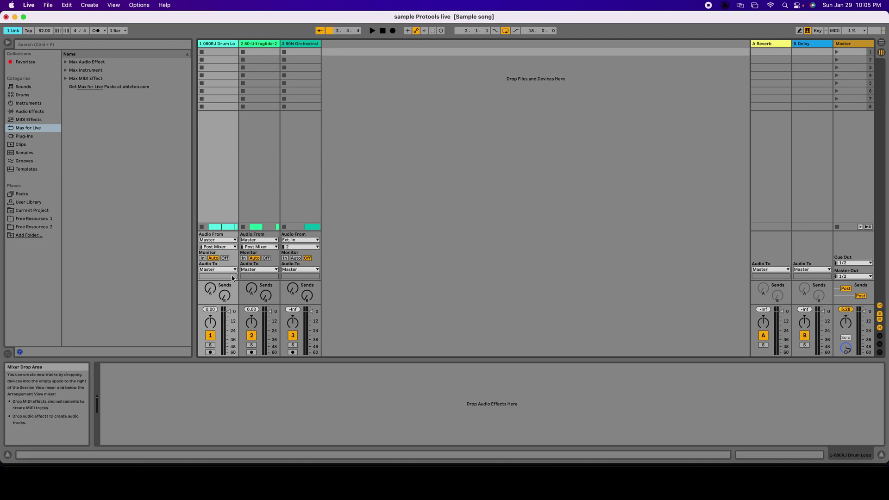
left_click(219, 270)
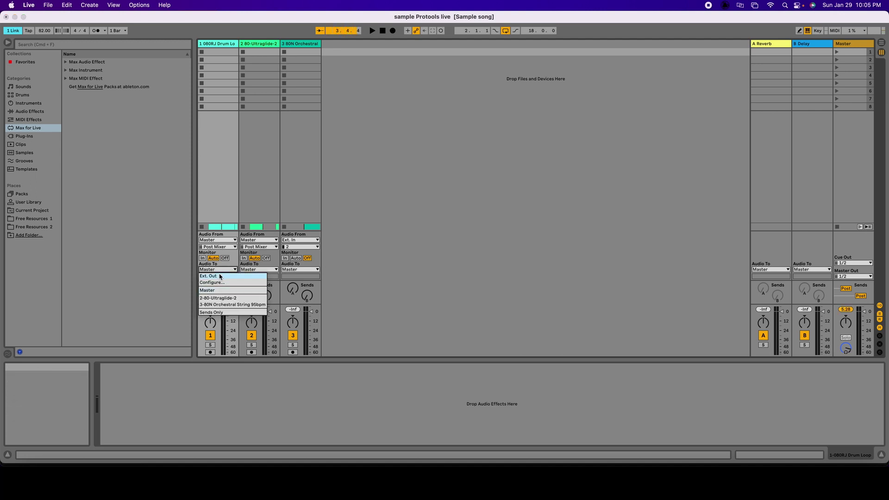
left_click(220, 276)
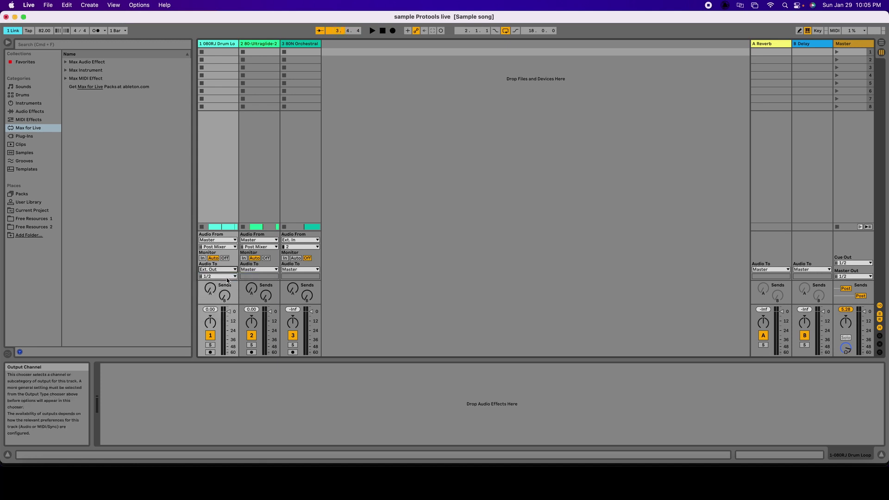
left_click(257, 269)
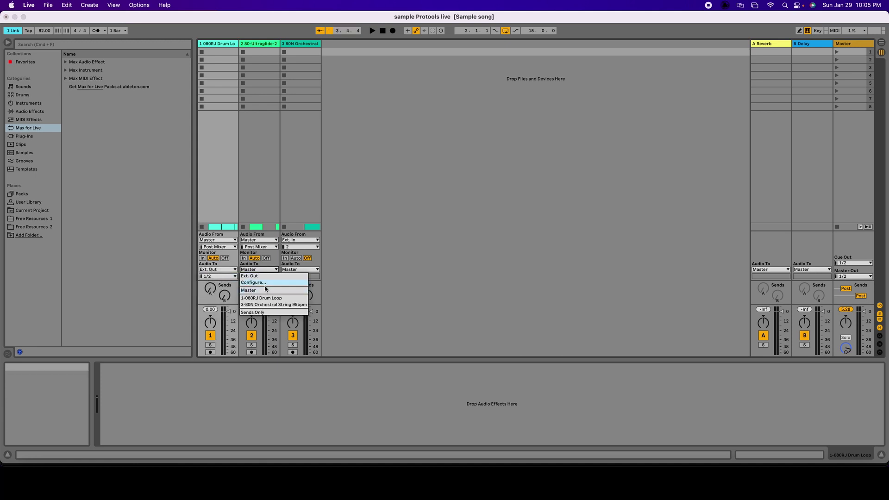
left_click(266, 276)
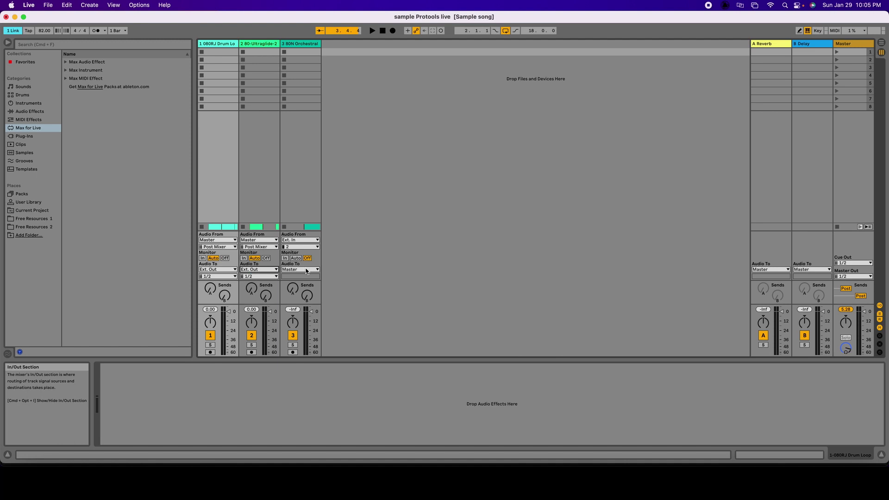
left_click(303, 269)
left_click(307, 277)
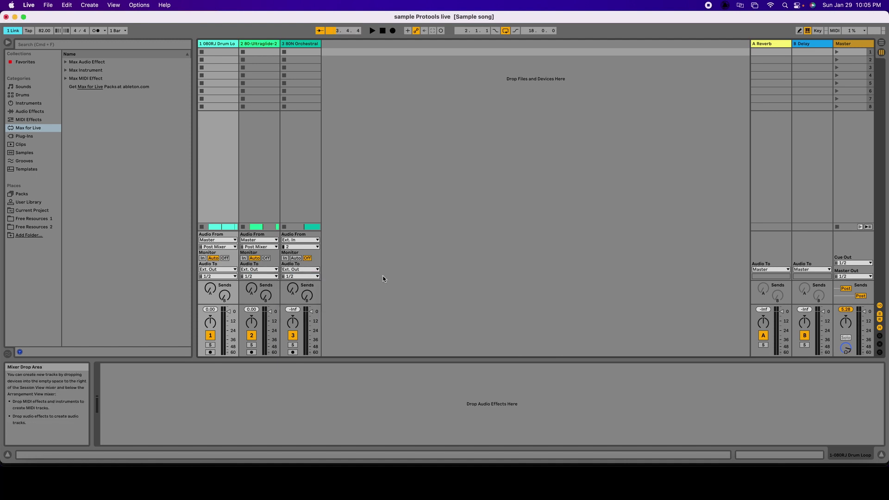
Start Live's song playing in Arrangement view and switch over to Pro Tools.
key("Tab")
key("space")
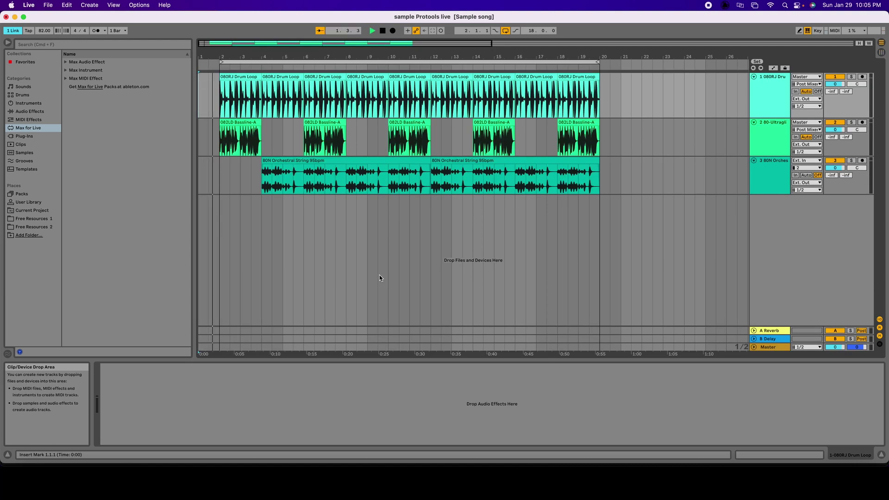
key("super+Tab")
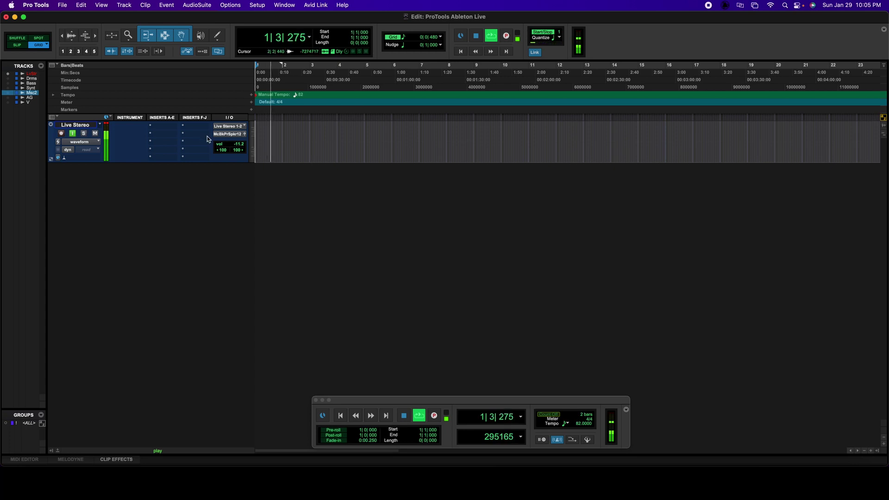
key("space")
Record-arm Live Stereo and record about two bars of Live's playback as clip Live Stereo_08.
left_click(62, 134)
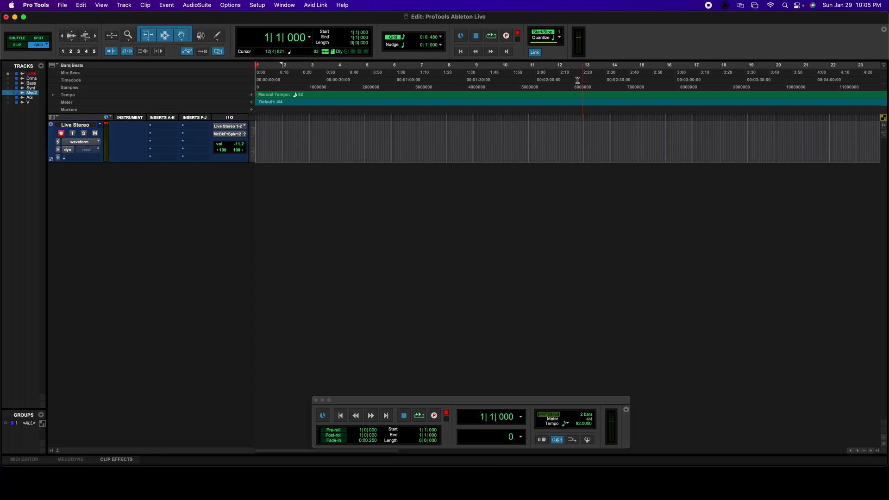
left_click(496, 37)
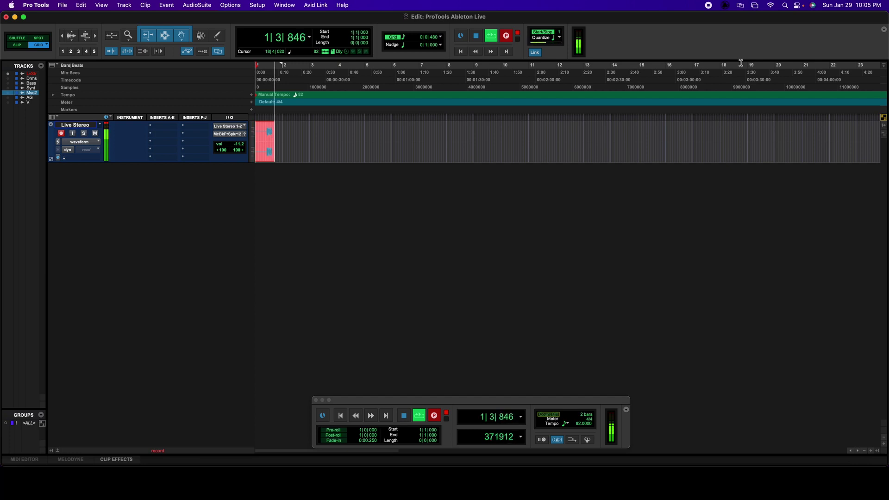
key("super+bracketright")
key("super+bracketright")
key("super+bracketright")
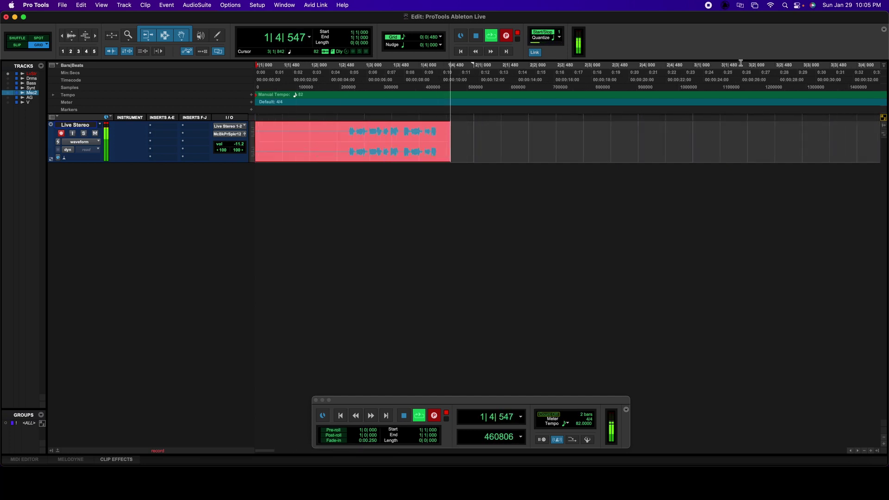
key("super+bracketleft")
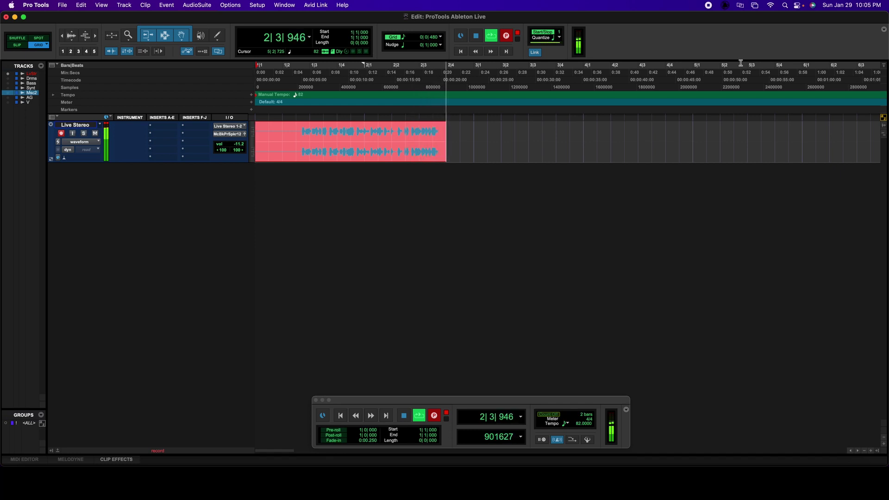
key("super+bracketleft")
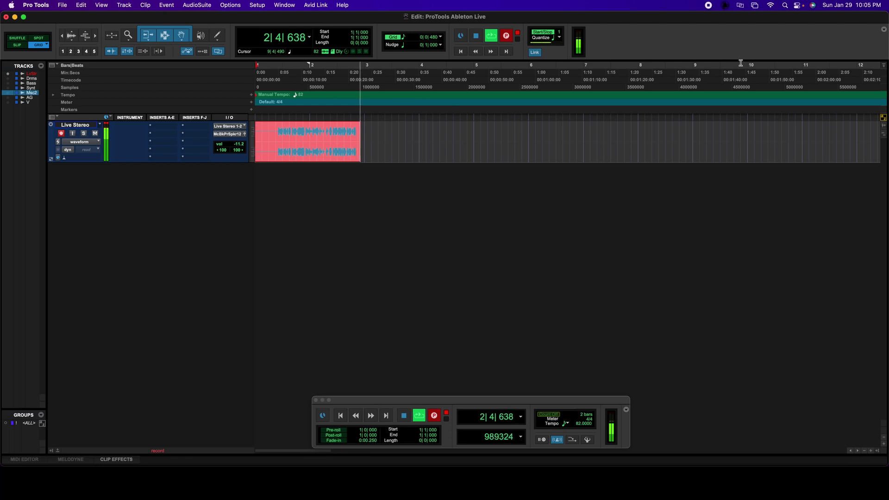
key("space")
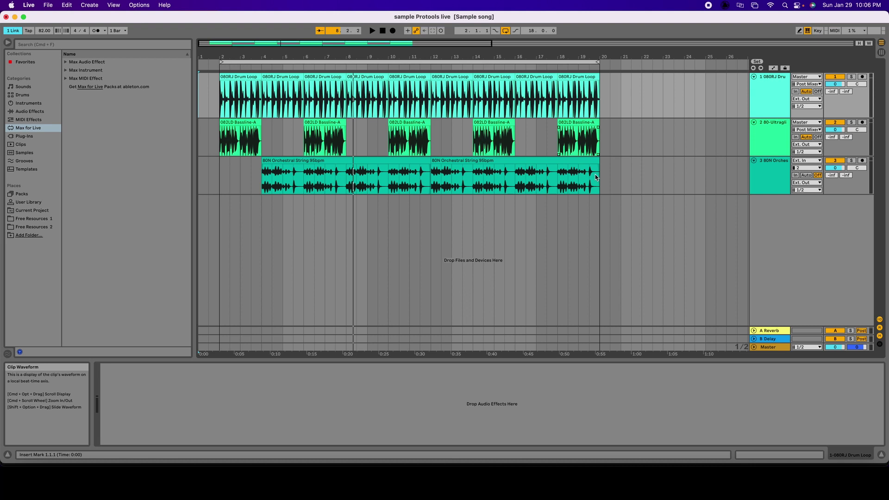
key("super+Tab")
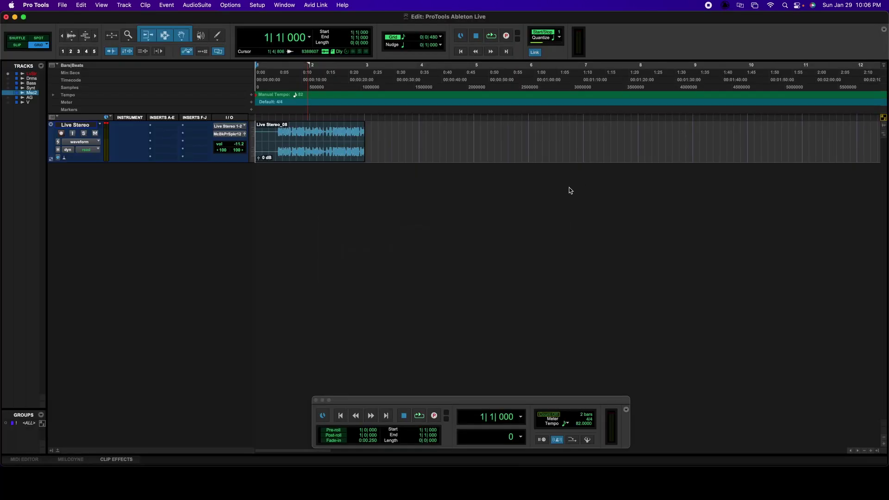
Show the hidden Drums, Bass and Synth tracks and mute the Live Stereo track.
left_click(32, 78)
left_click(32, 88, "shift")
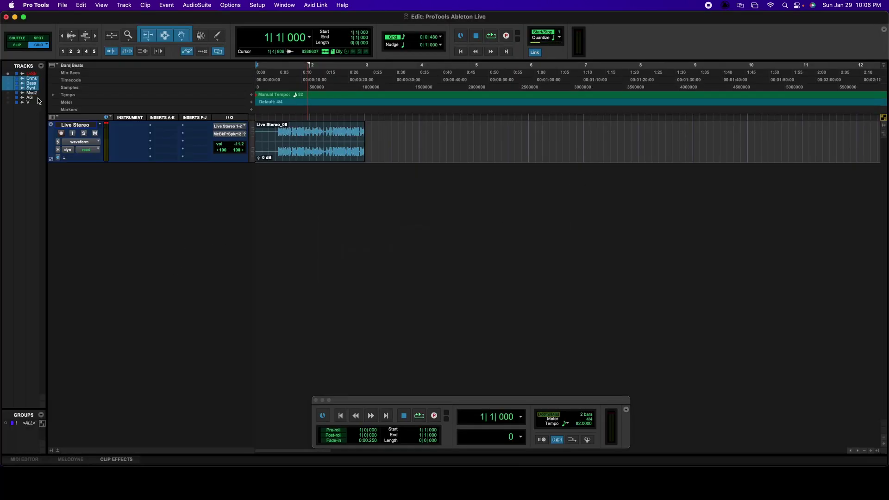
right_click(23, 83)
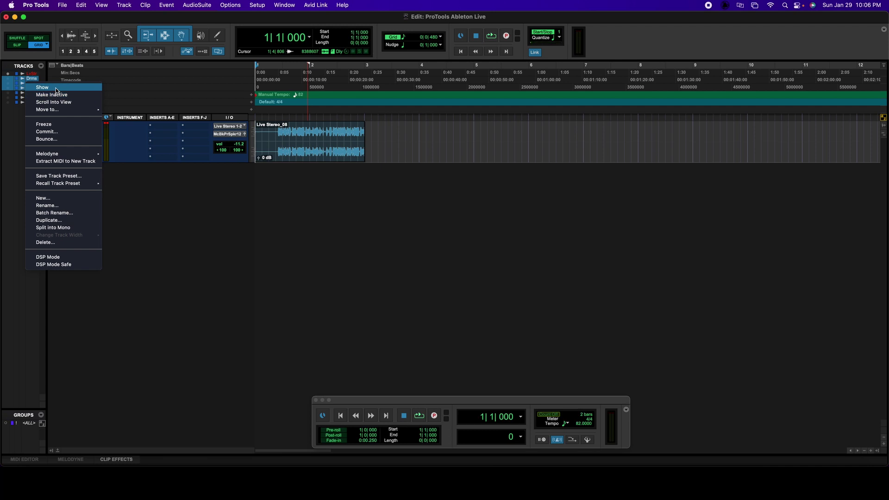
left_click(56, 88)
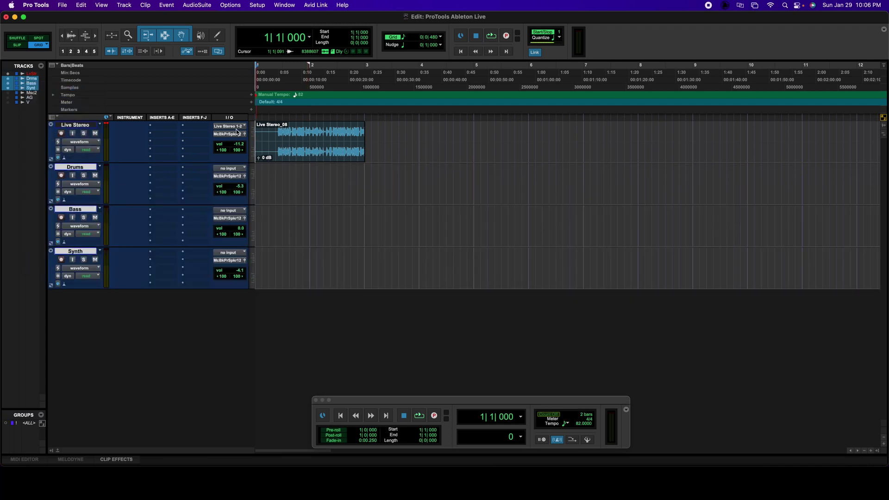
left_click(95, 133)
Open the I/O Setup window from the Setup menu.
left_click(232, 5)
mouse_move(257, 5)
left_click(275, 61)
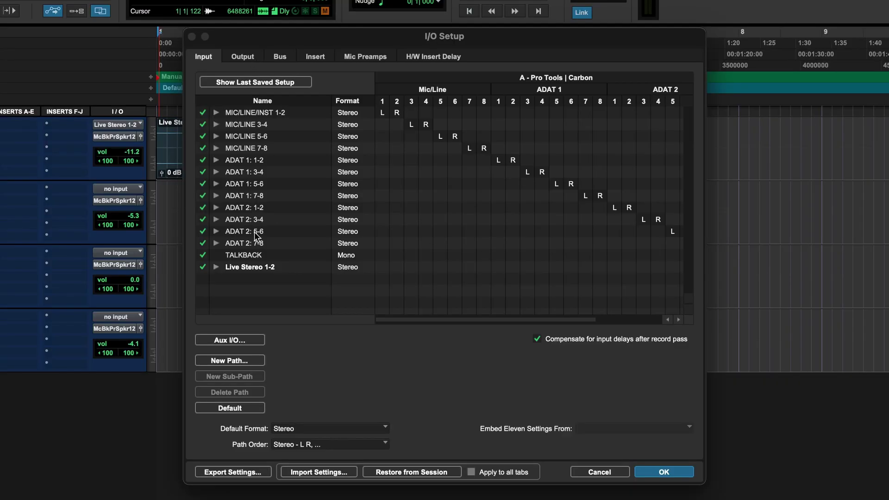
Replace Audio Bridge 2-A with Audio Bridge 6 as the Aux I/O input, renamed 'Live ISO tracks'.
left_click(231, 340)
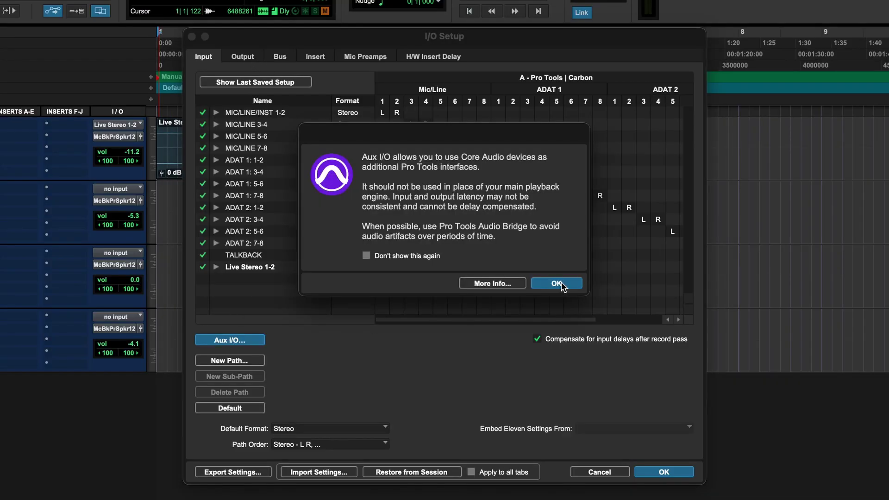
left_click(557, 283)
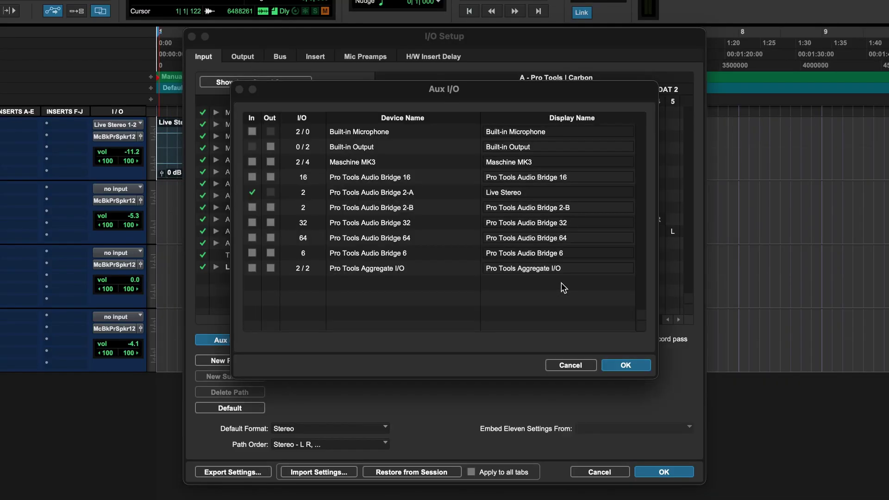
left_click(251, 193)
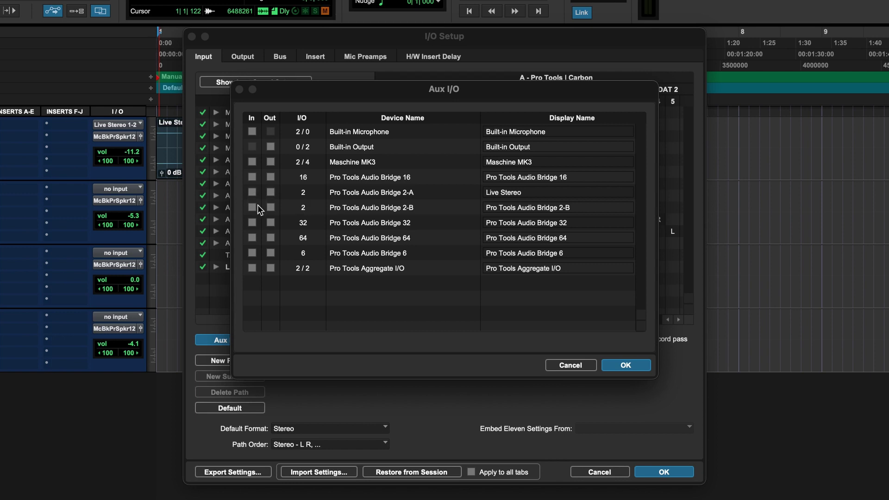
left_click(252, 253)
left_click(518, 252)
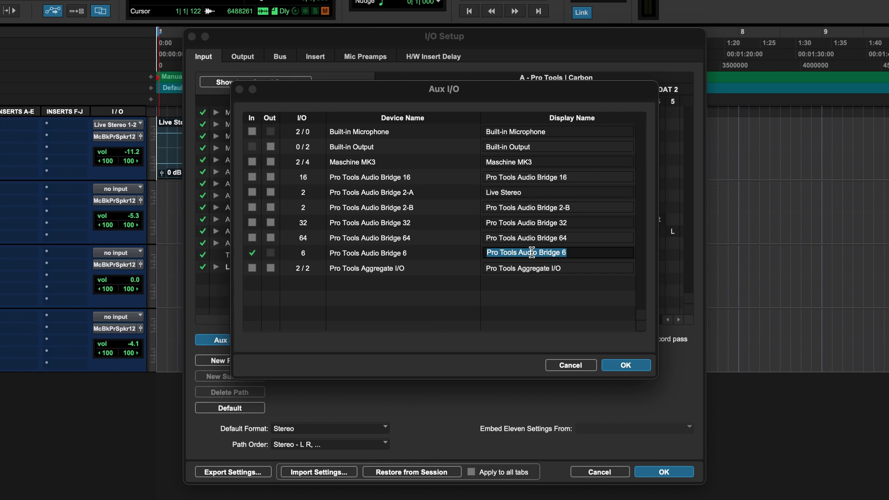
type("Live")
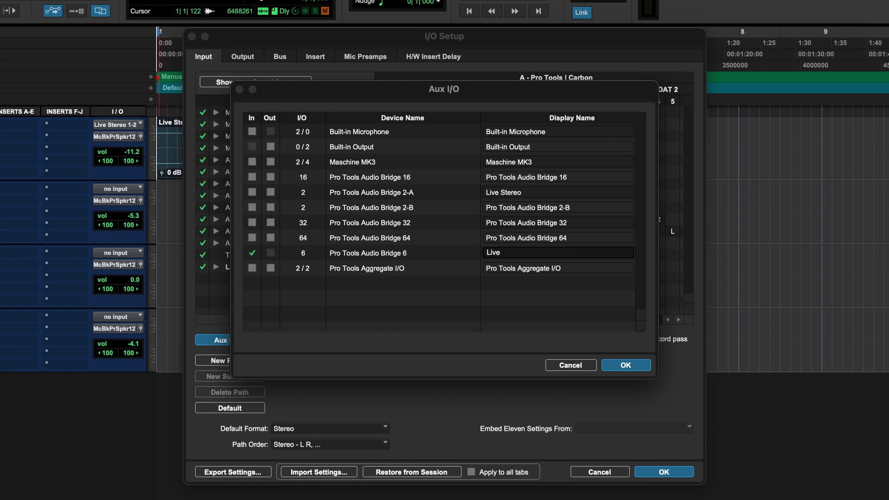
type(" ISO tracks")
left_click(631, 363)
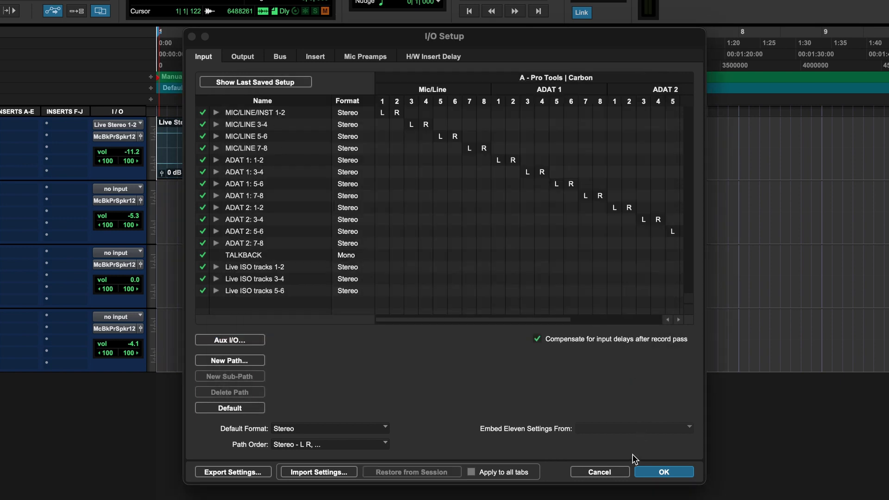
left_click(682, 473)
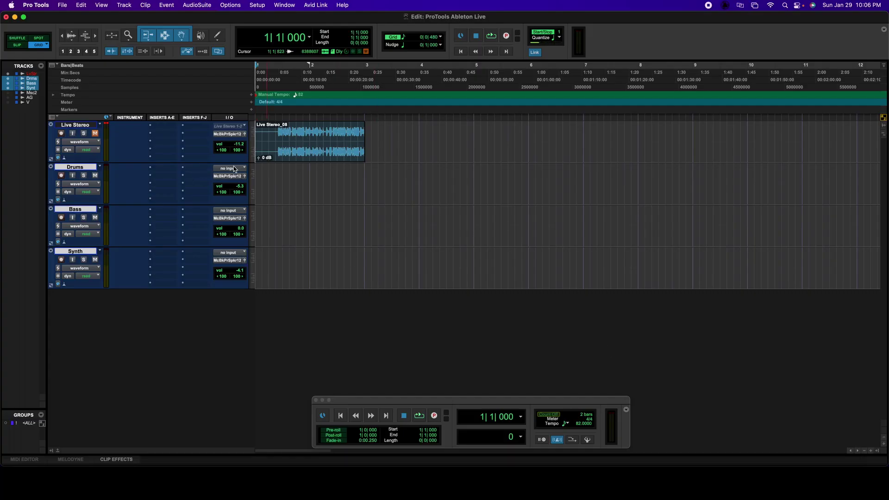
Feed Drums, Bass and Synth from Live ISO tracks 1-2, 3-4 and 5-6 respectively.
left_click(233, 167)
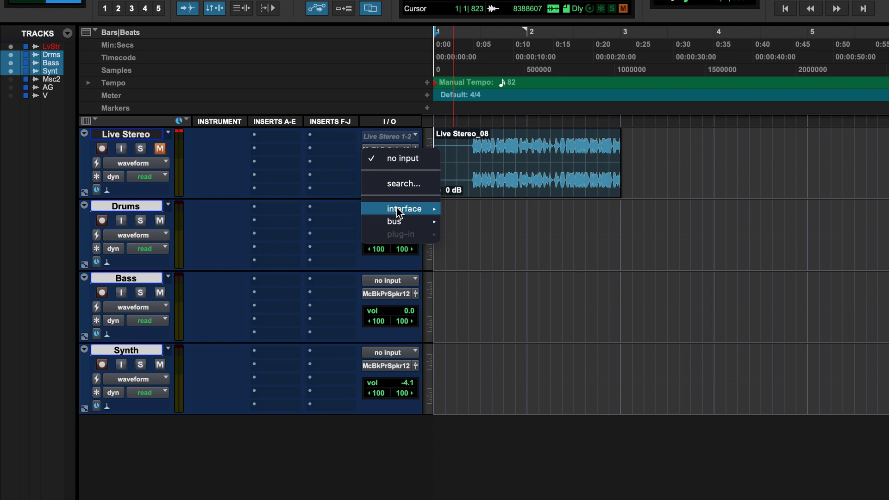
mouse_move(235, 170)
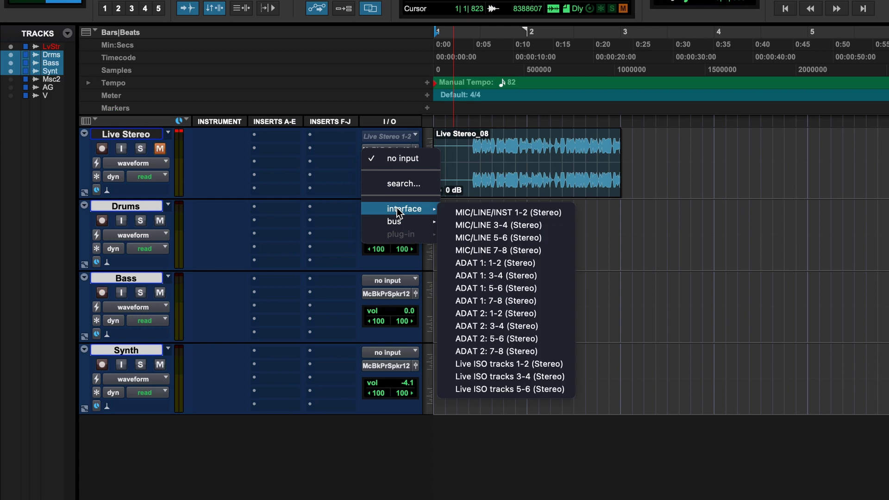
left_click(546, 365)
left_click(391, 281)
mouse_move(402, 281)
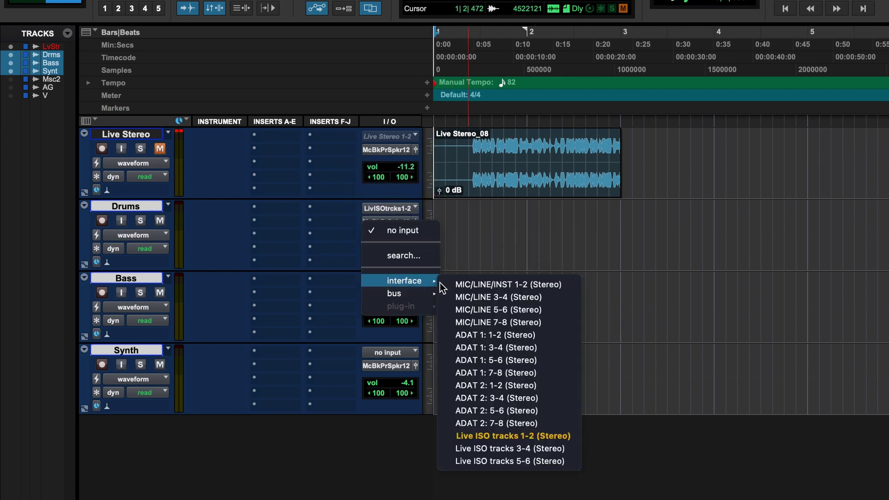
left_click(528, 448)
left_click(393, 352)
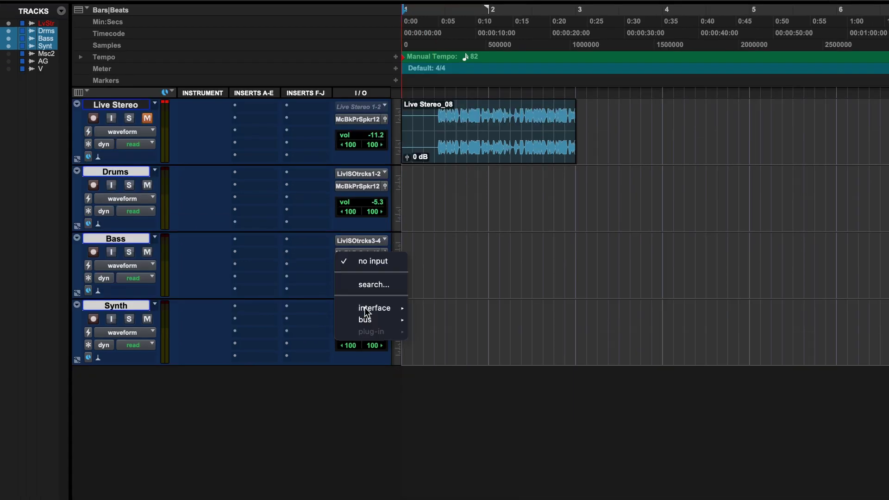
mouse_move(365, 307)
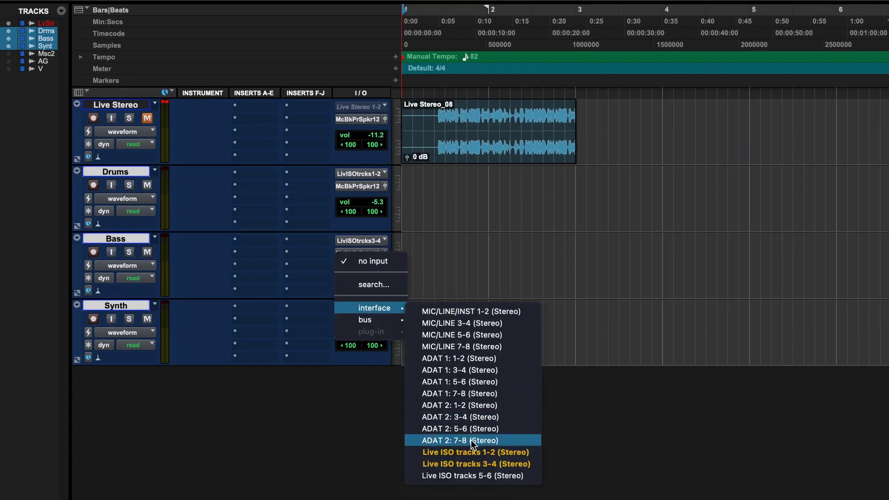
left_click(506, 477)
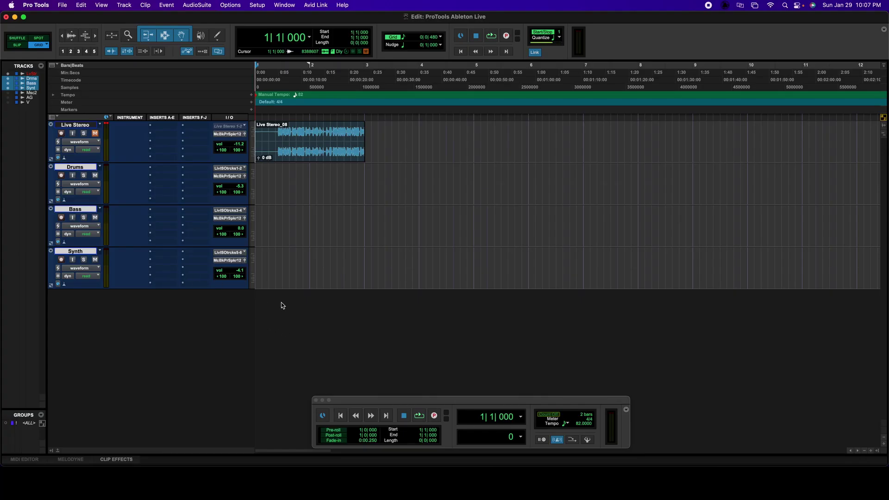
In Live's Audio preferences, set the Audio Output Device to Pro Tools Audio Bridge 6.
key("super+Tab")
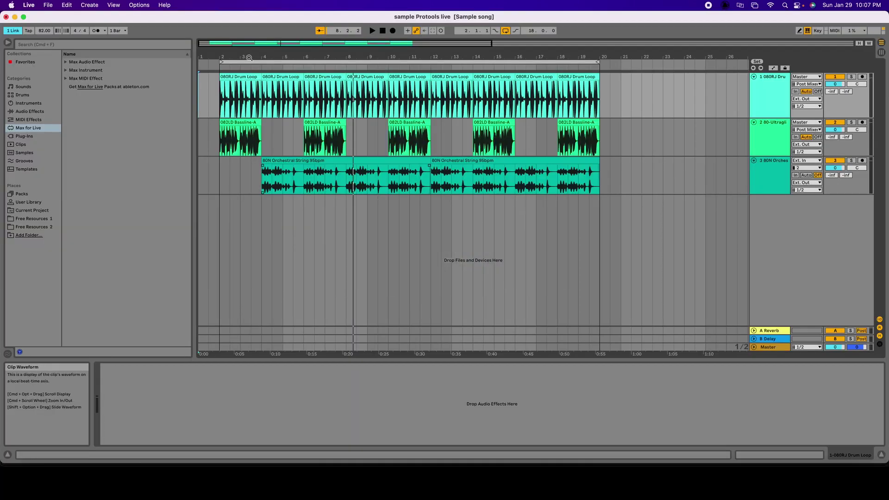
left_click(27, 4)
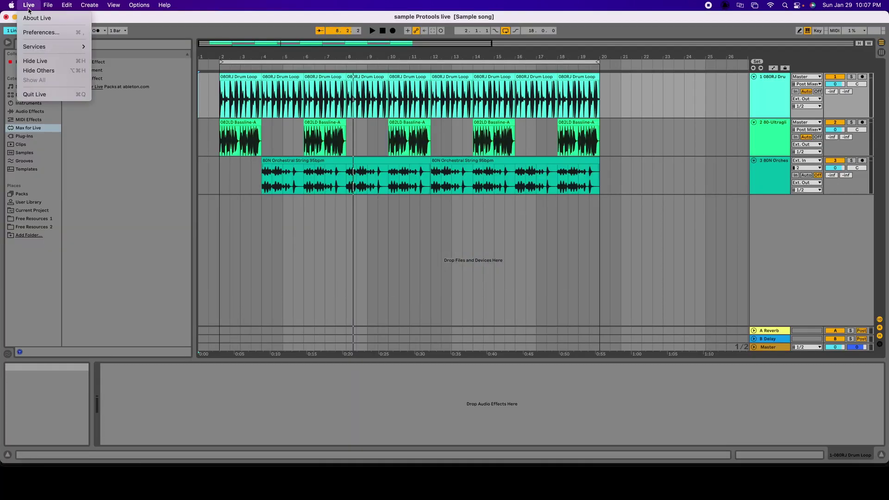
left_click(41, 32)
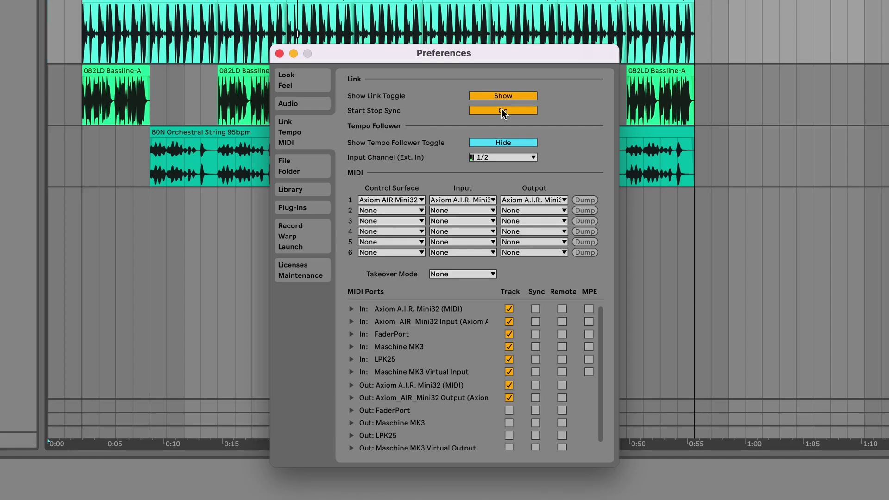
left_click(303, 105)
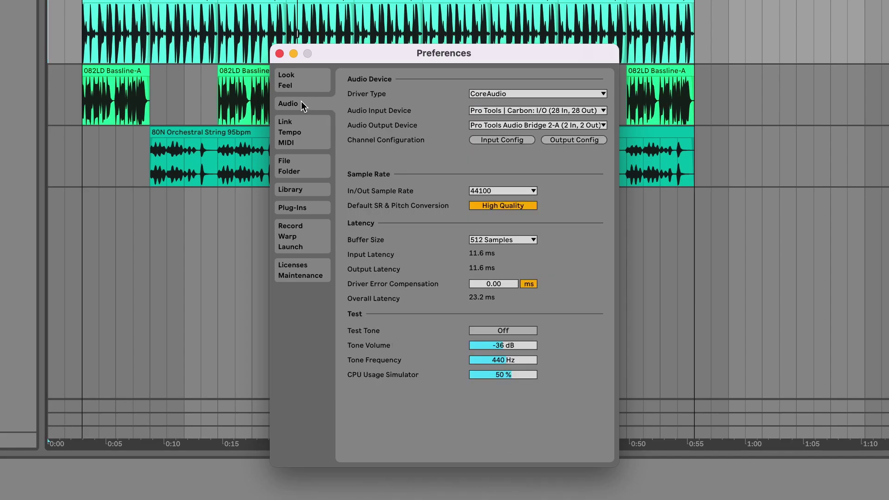
left_click(573, 126)
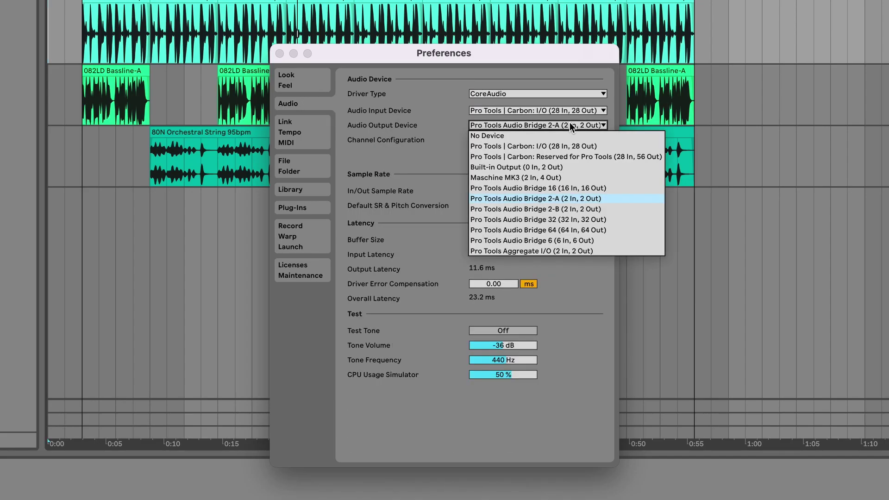
left_click(573, 241)
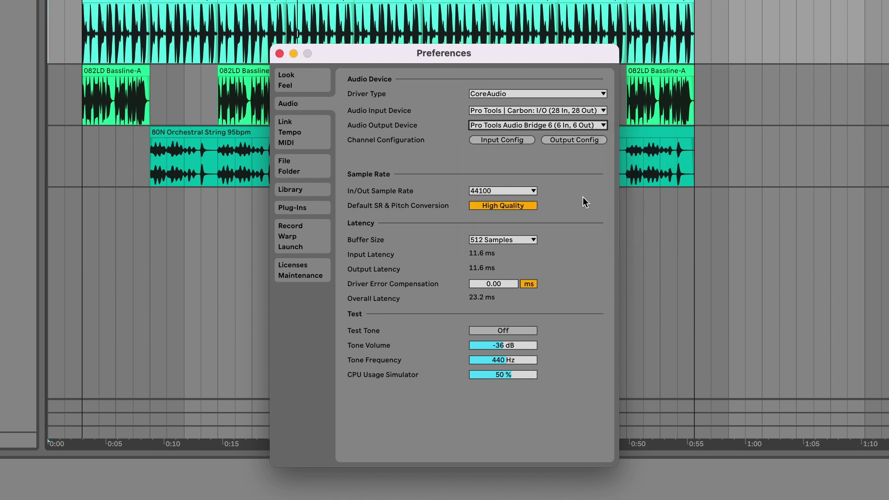
Confirm the stereo outputs 1/2 Drums, 3/4 Bass and 5/6 Synth, then close Preferences.
left_click(578, 139)
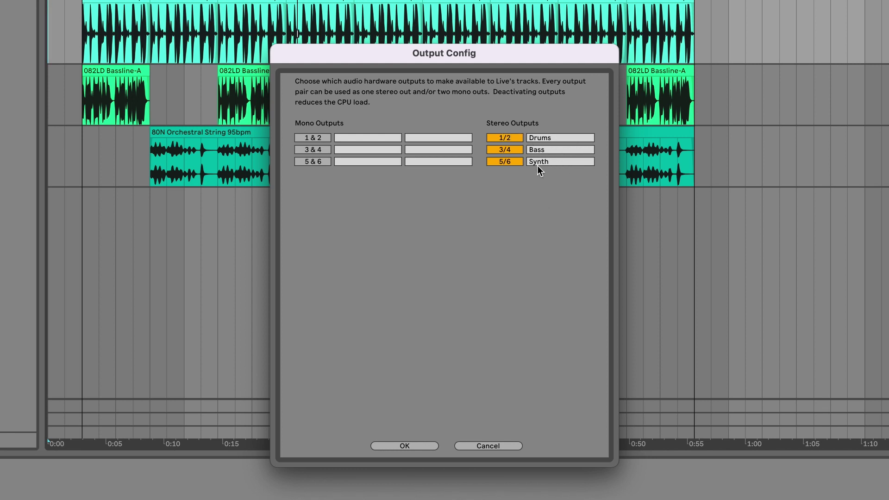
left_click(407, 445)
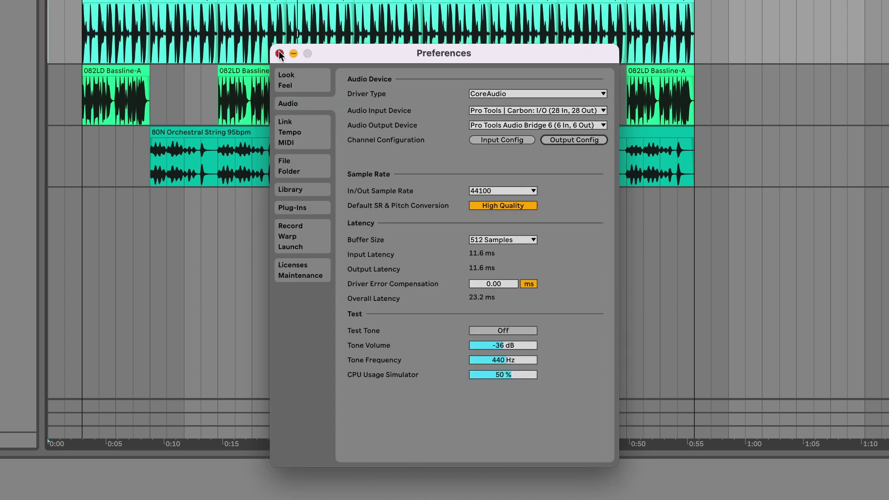
left_click(279, 54)
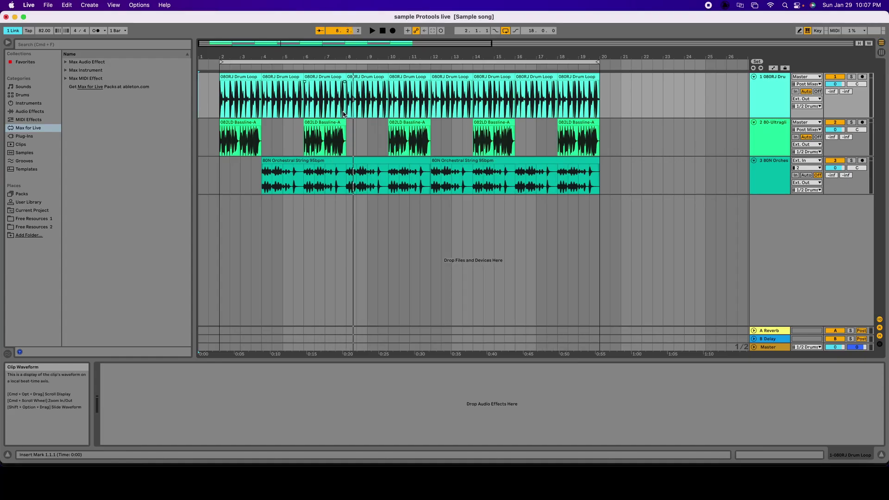
key("Tab")
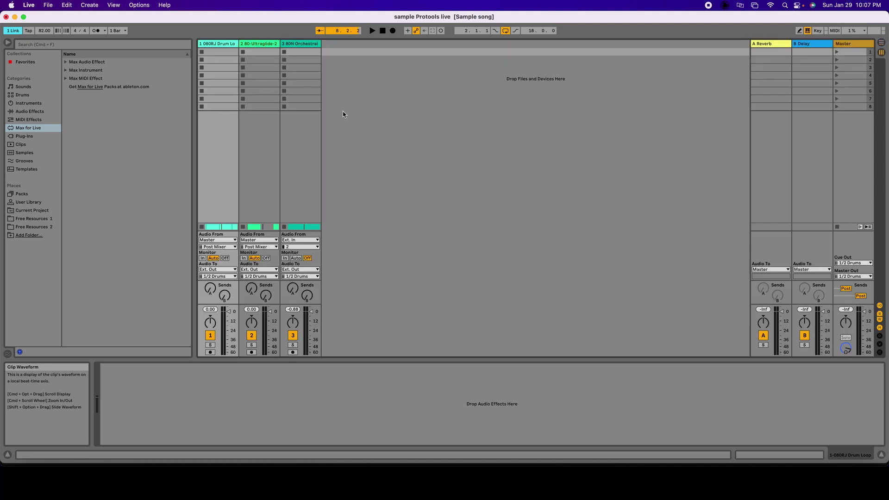
Set tracks 1–3 Audio To 1/2 Drums, 3/4 Bass and 5/6 Synth, then show Arrangement view.
left_click(224, 277)
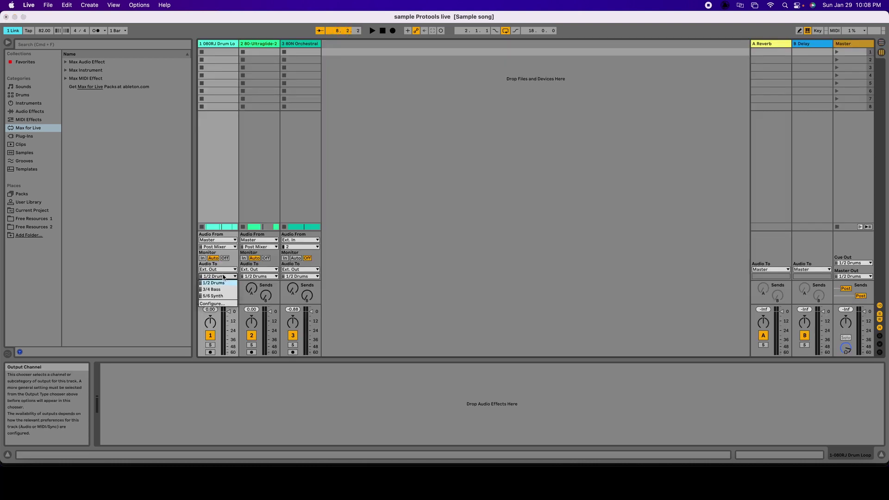
left_click(259, 279)
left_click(259, 277)
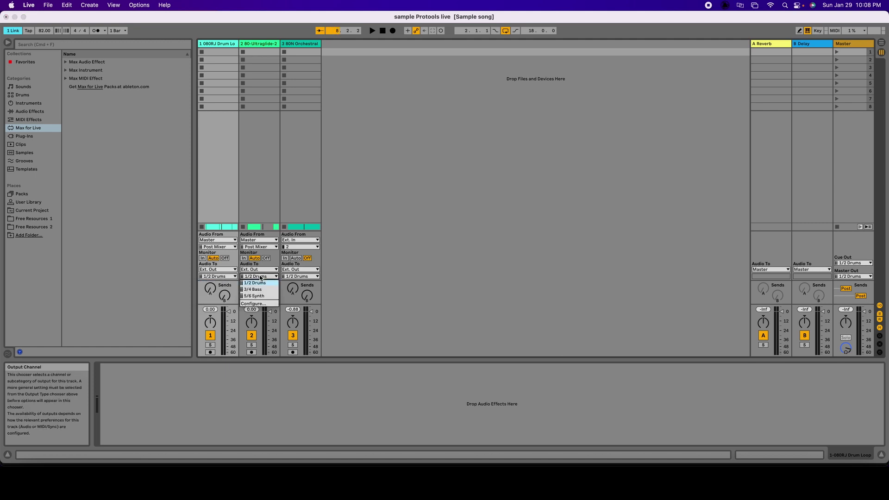
left_click(266, 290)
left_click(310, 277)
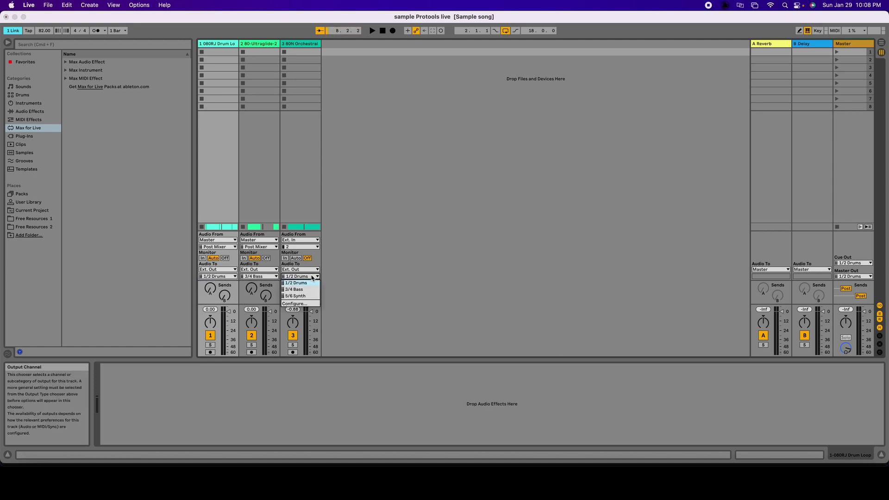
left_click(304, 296)
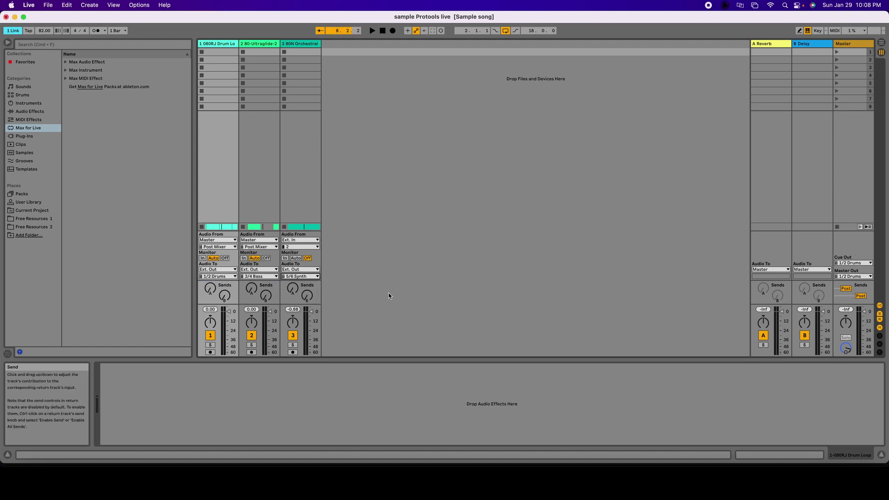
key("Tab")
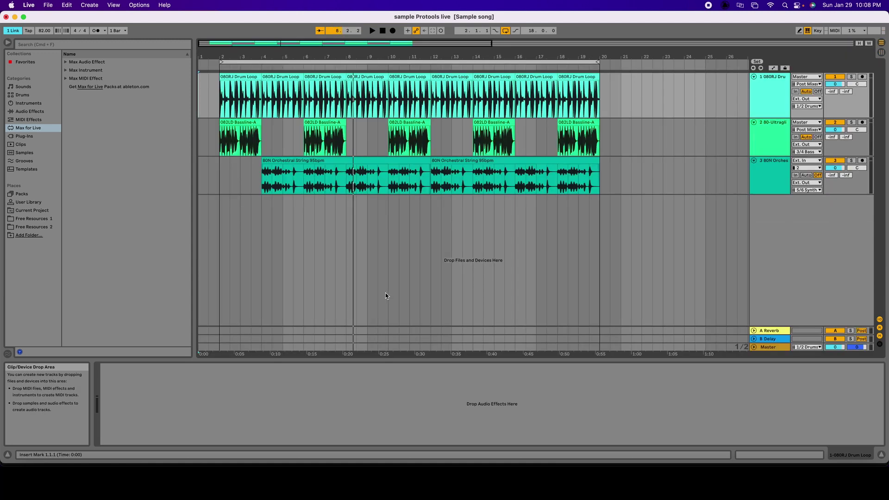
Stop Pro Tools playback and turn off input monitoring on the Drums and Bass tracks.
key("super+Tab")
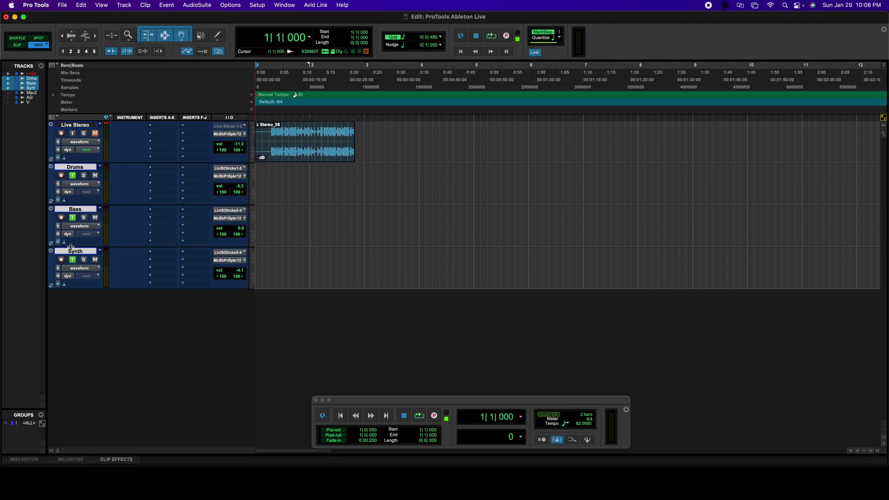
key("super+Tab")
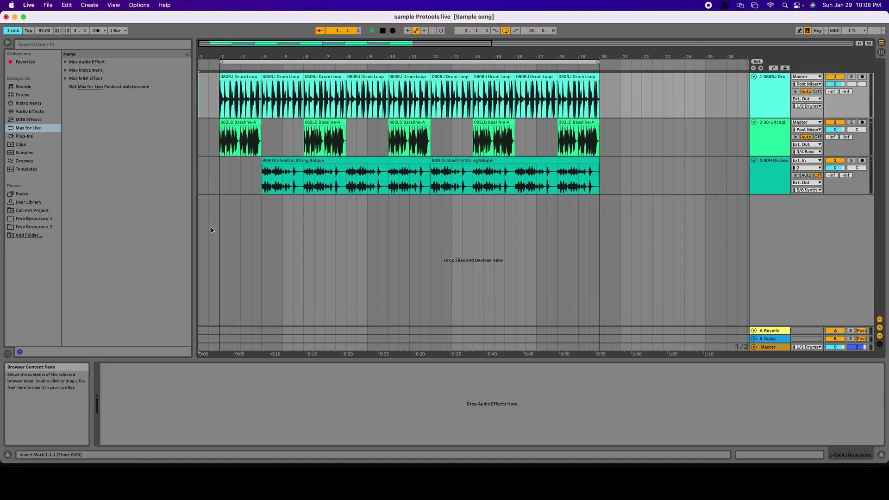
key("super+Tab")
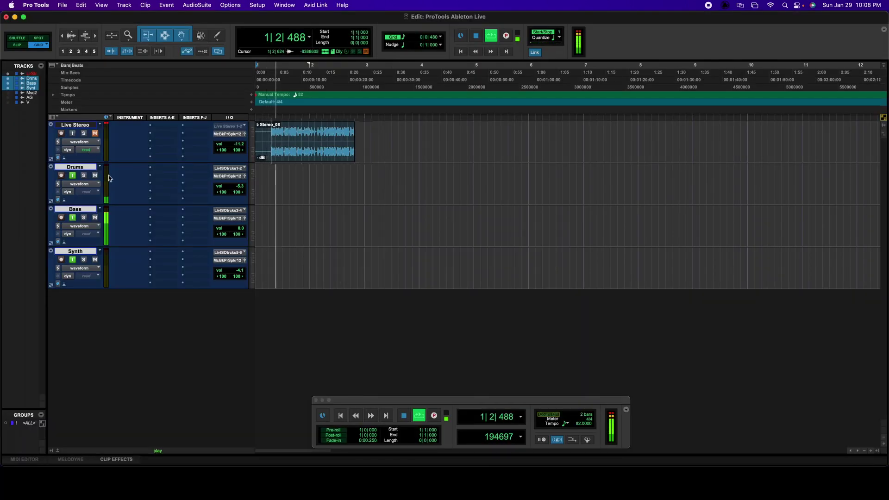
key("space")
left_click(72, 176)
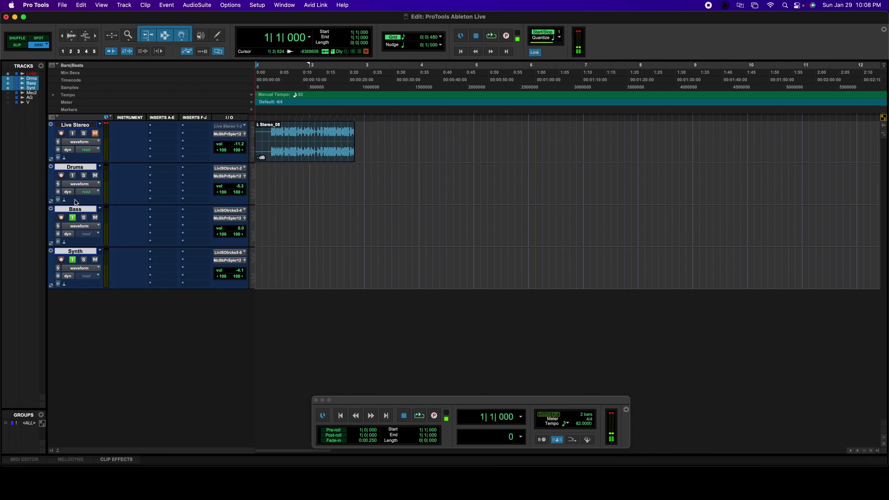
left_click(72, 218)
Record-enable the Synth, Bass and Drums tracks, then arm the transport and start recording.
left_click(61, 260)
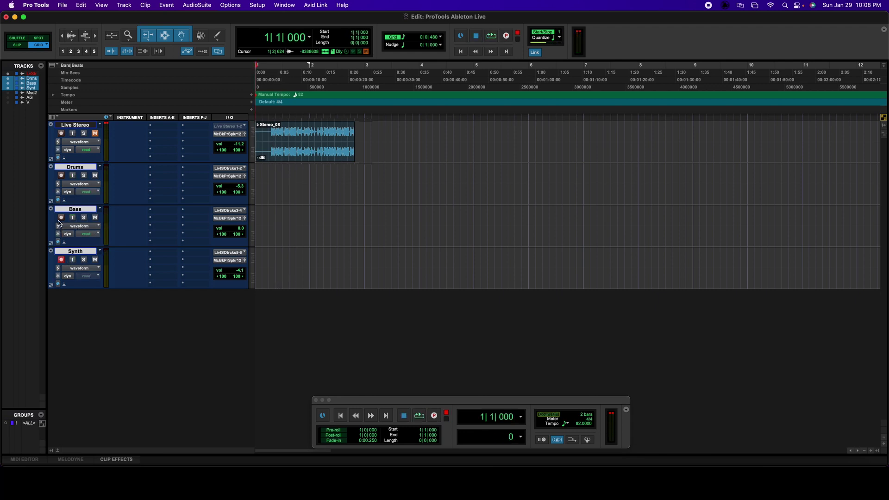
left_click(61, 217)
left_click(60, 176)
key("super+Tab")
key("super+Tab")
left_click(506, 35)
left_click(491, 36)
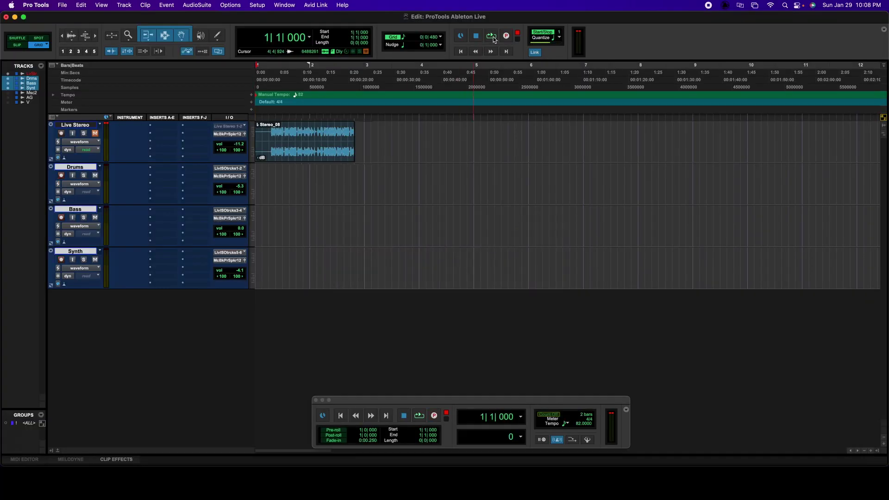
Switch between Live and Pro Tools to monitor the drums, bass and synth being recorded.
key("super+Tab")
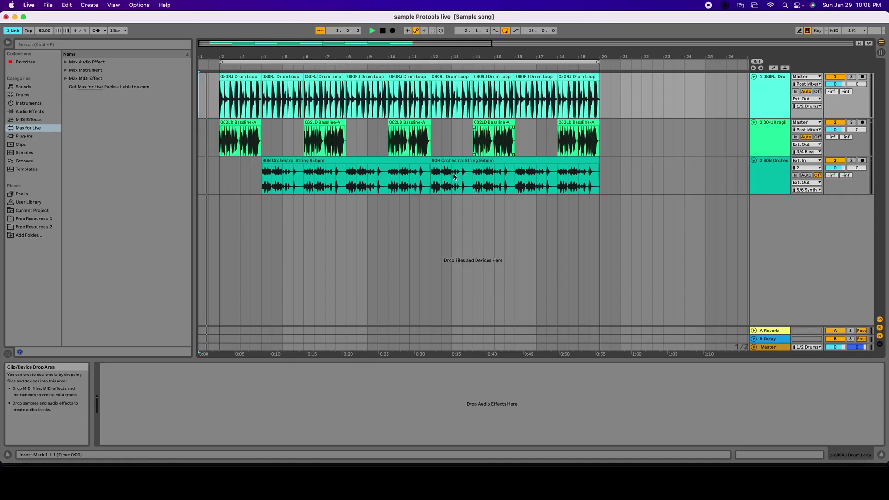
key("super+Tab")
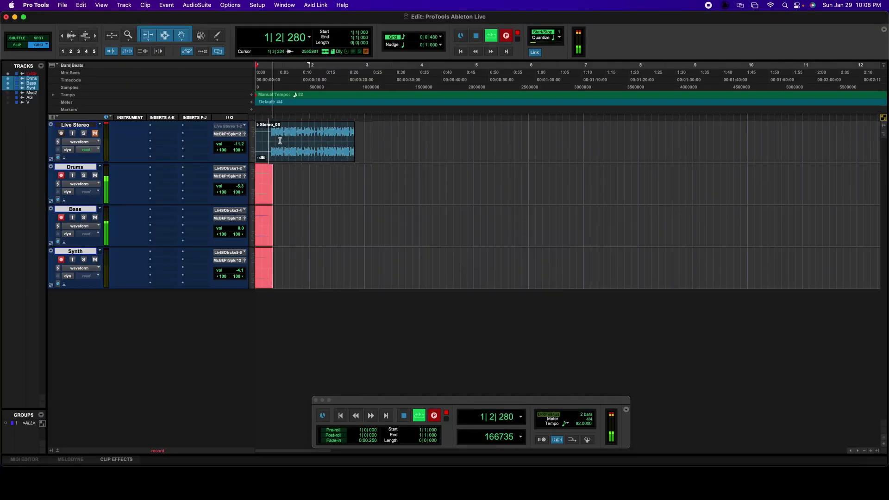
key("super+Tab")
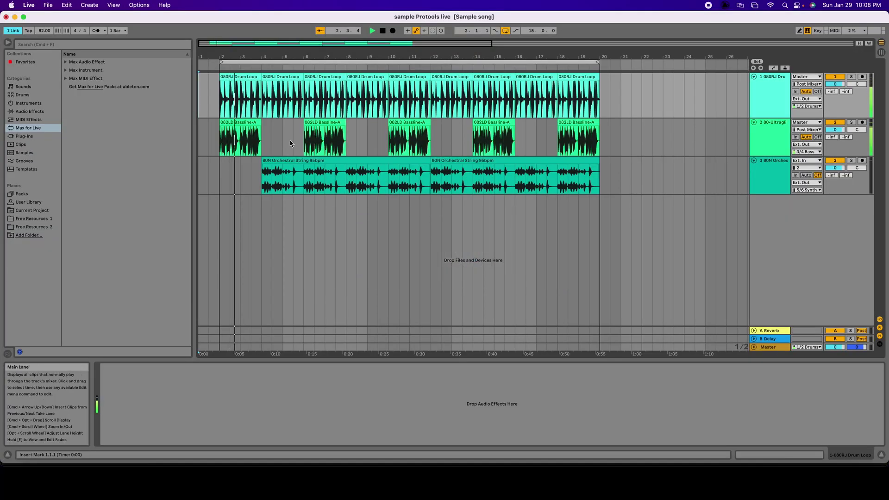
key("super+Tab")
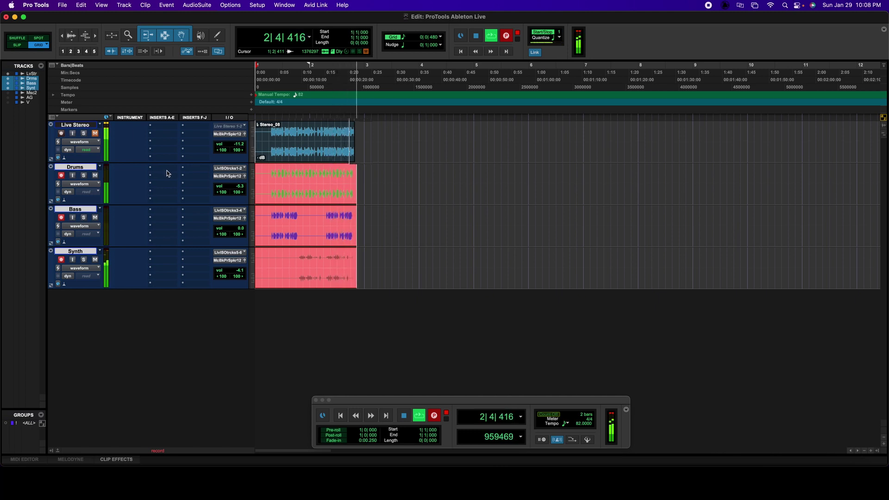
Stop recording and disarm the Drums, Bass and Synth tracks with Shift+R.
key("space")
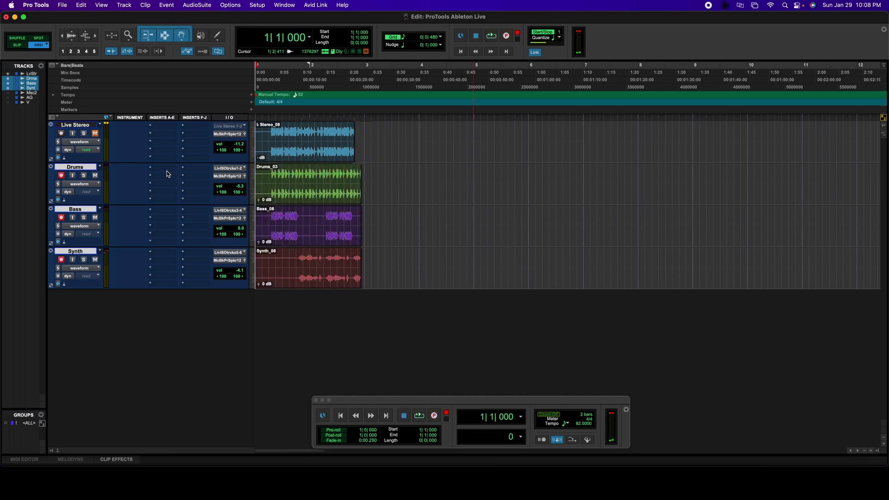
key("shift+r")
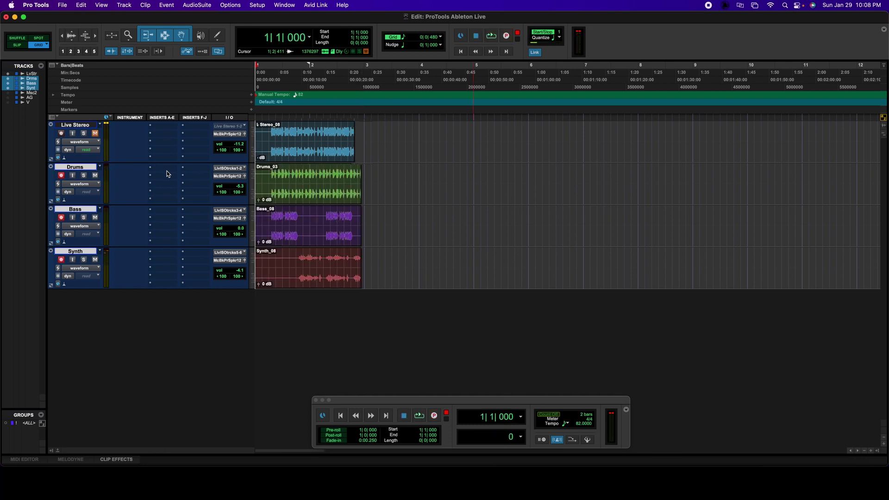